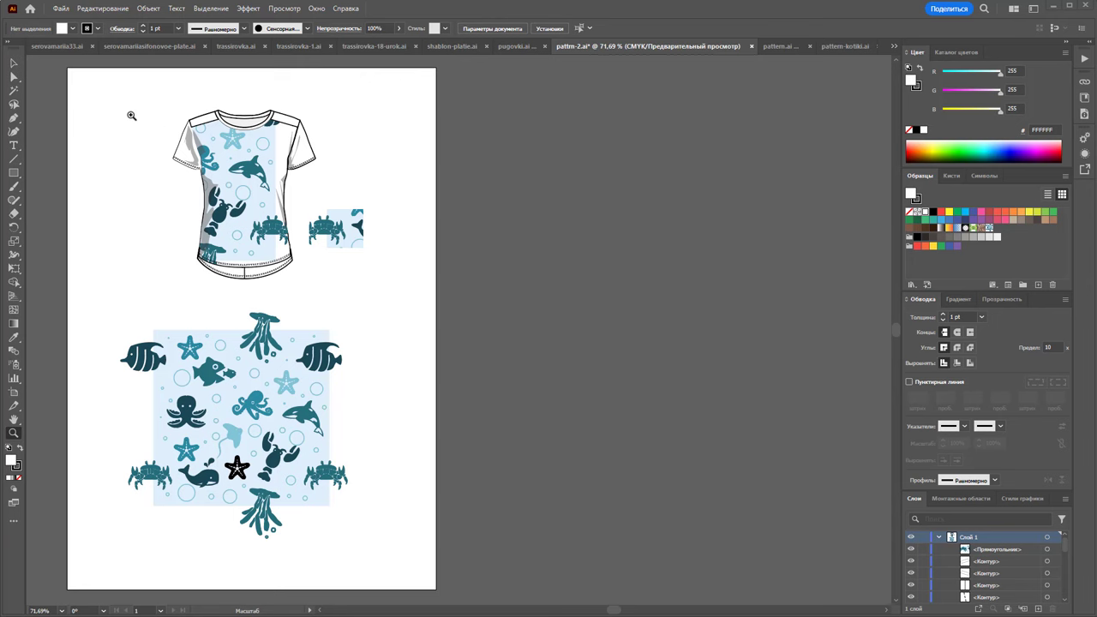
# Draw a rectangle over the right artboard and fill it with the sea-creature pattern swatch.
pyautogui.click(14, 64)
pyautogui.click(14, 172)
pyautogui.moveTo(453, 68); pyautogui.dragTo(861, 589)
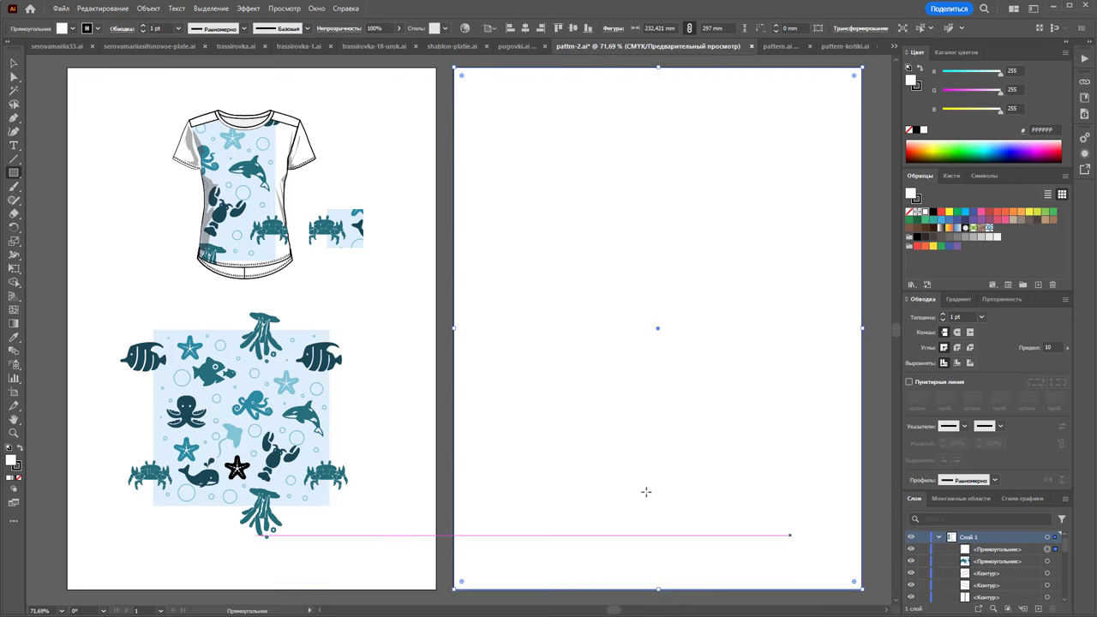
pyautogui.click(14, 63)
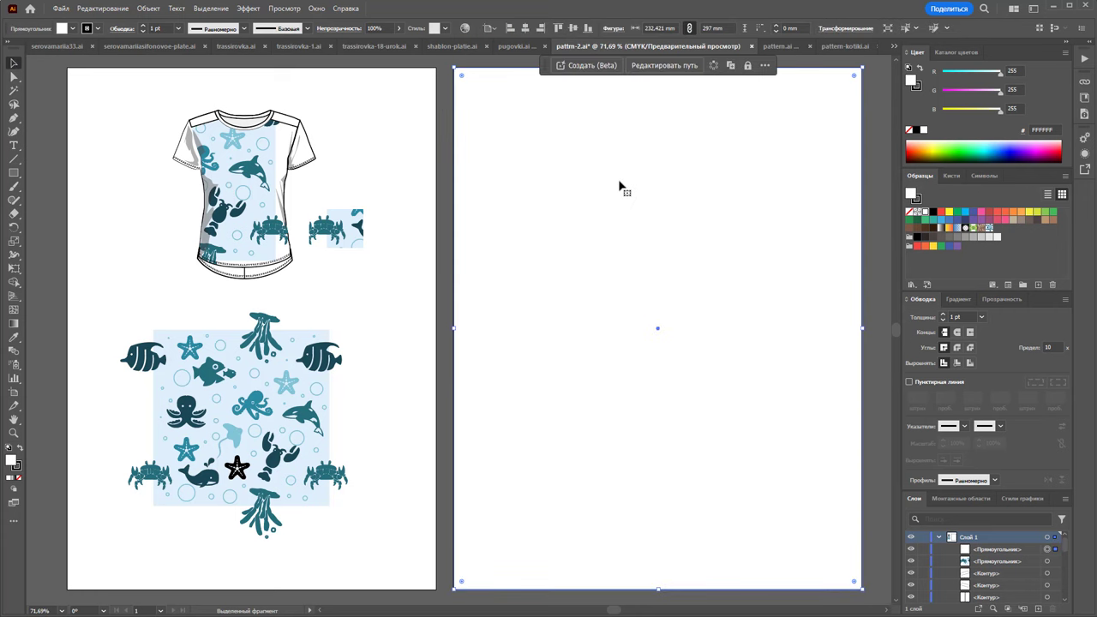
pyautogui.click(988, 228)
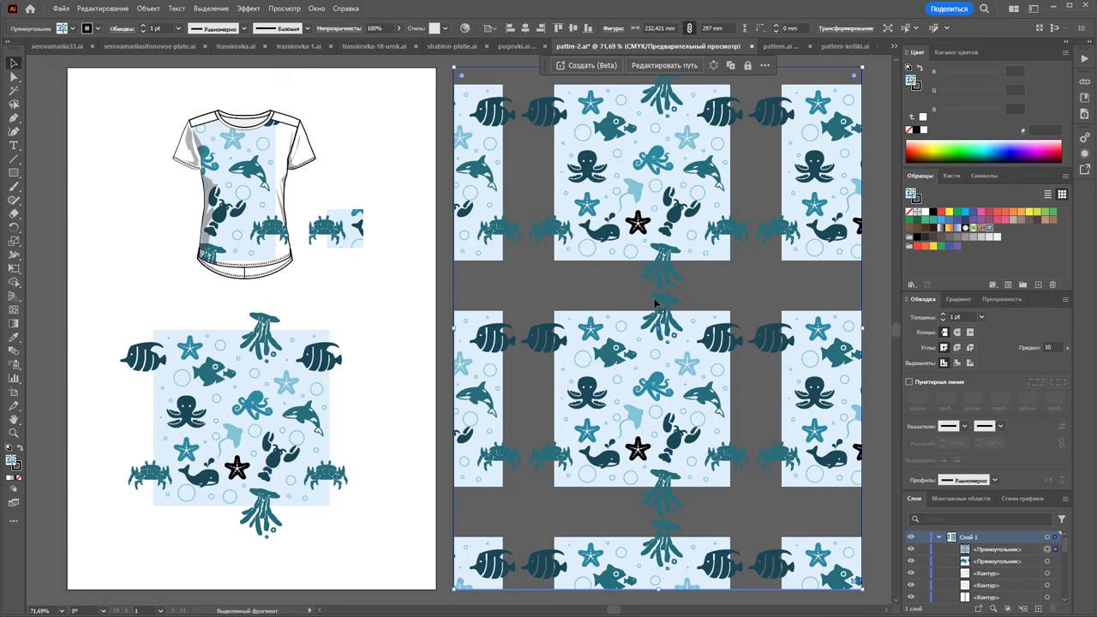
# Try moving the tile's light-blue background square, then undo the move.
pyautogui.click(441, 289)
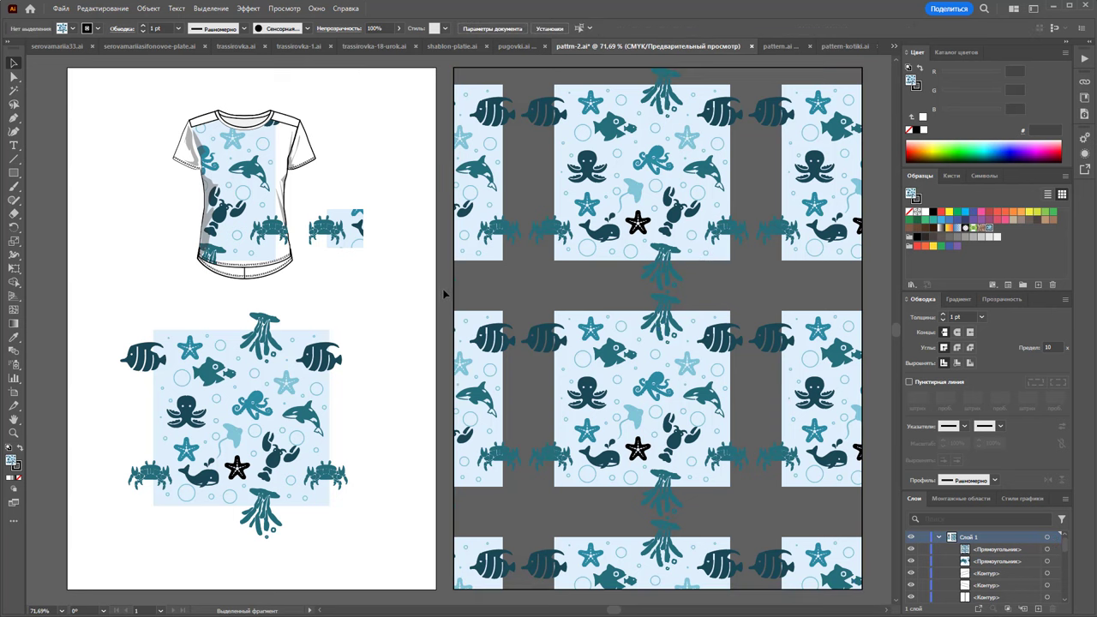
pyautogui.click(308, 347)
pyautogui.moveTo(307, 341); pyautogui.dragTo(432, 324)
pyautogui.hotkey('ctrl', 'z')
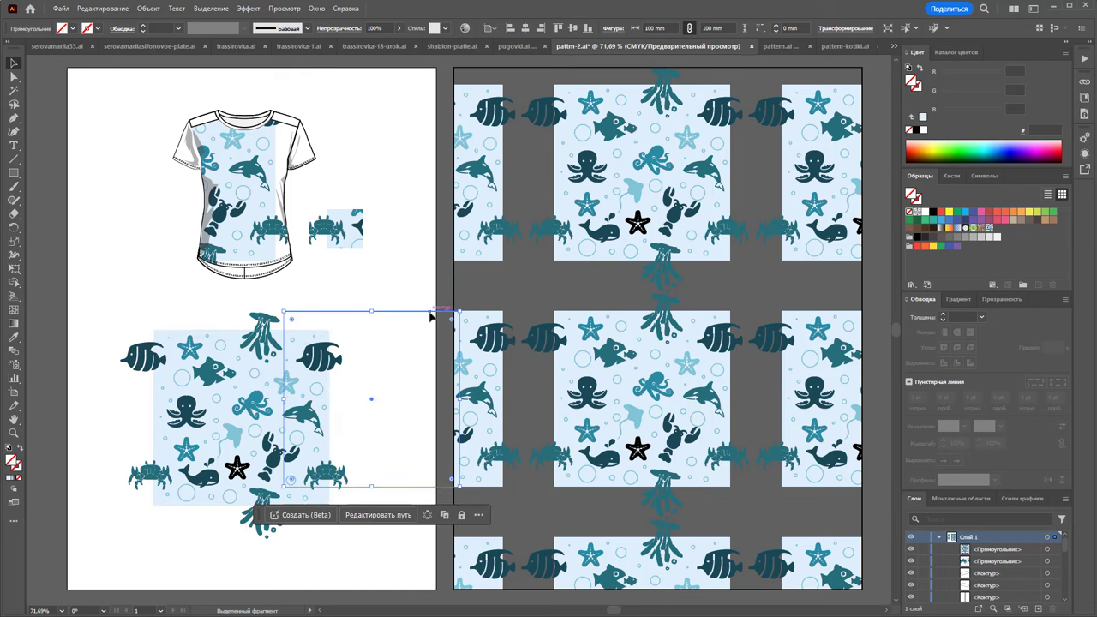
pyautogui.click(407, 306)
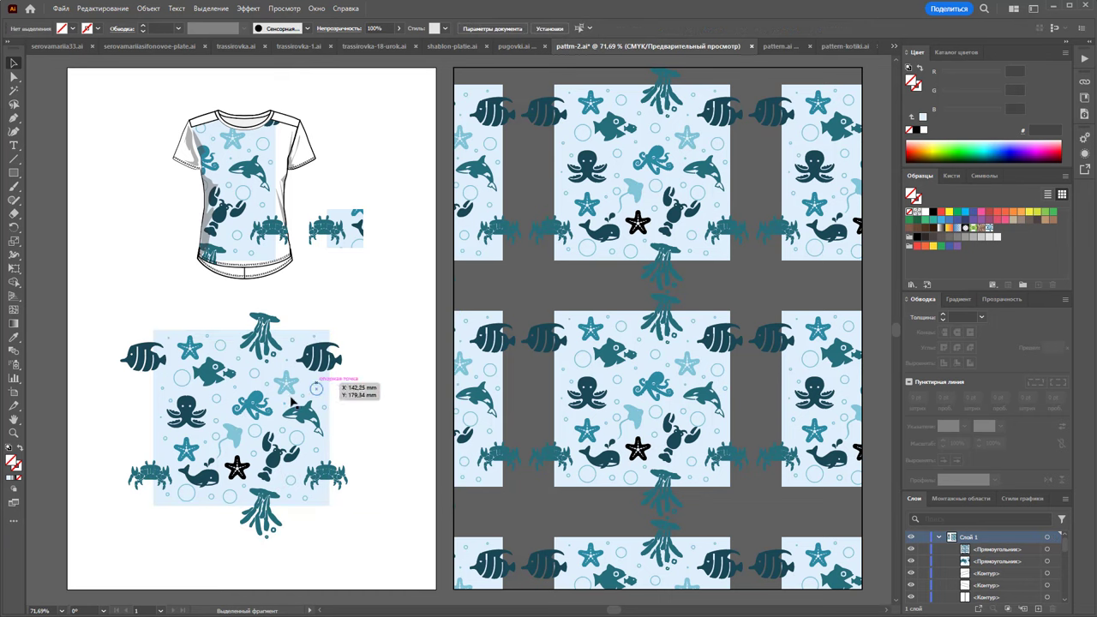
# Zoom out to 50% and Alt-drag a copy of the tile below the left artboard.
pyautogui.press('z')
pyautogui.keyDown('alt'); pyautogui.click(374, 435); pyautogui.keyUp('alt')
pyautogui.keyDown('alt'); pyautogui.click(490, 445); pyautogui.keyUp('alt')
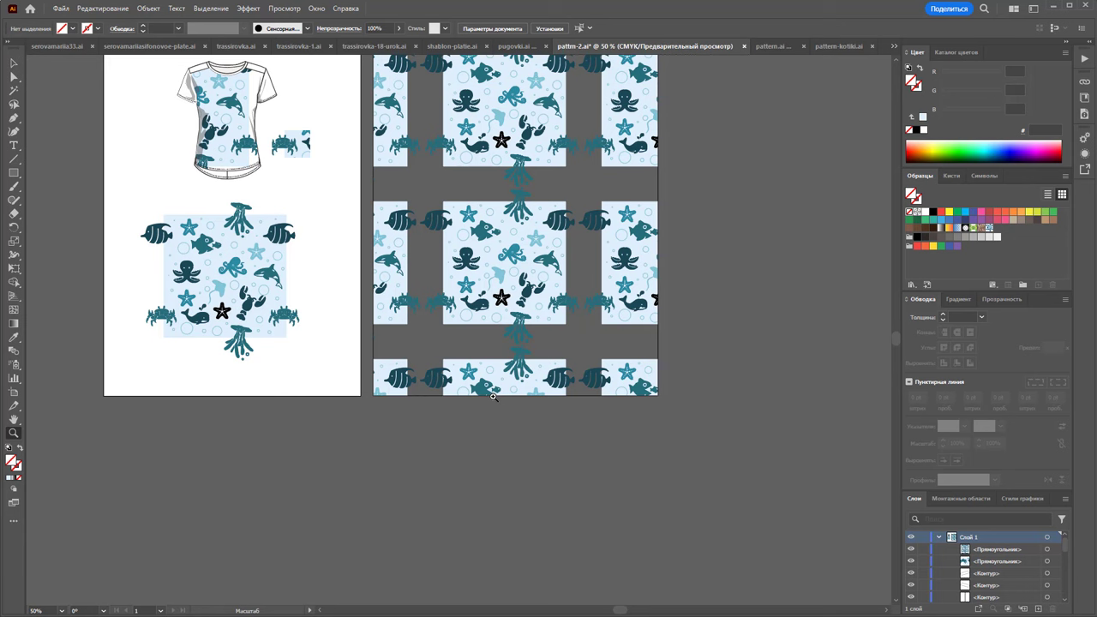
pyautogui.click(13, 64)
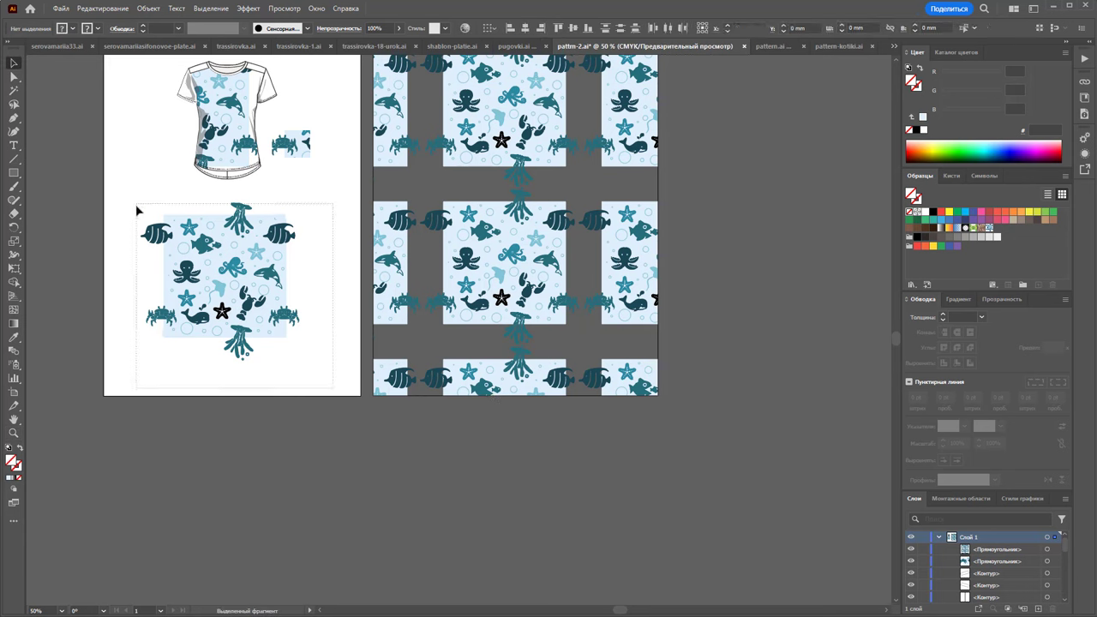
pyautogui.moveTo(216, 281); pyautogui.dragTo(215, 506)
pyautogui.click(298, 470)
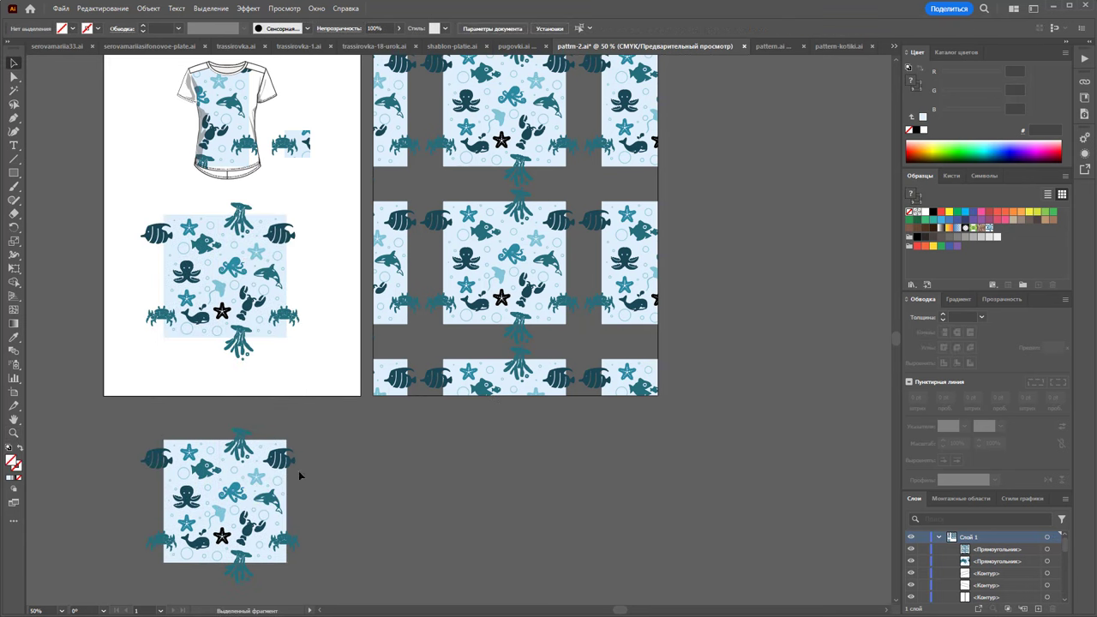
# Set the copied tile's background square to no fill and send it behind the artwork.
pyautogui.moveTo(268, 443); pyautogui.dragTo(483, 444)
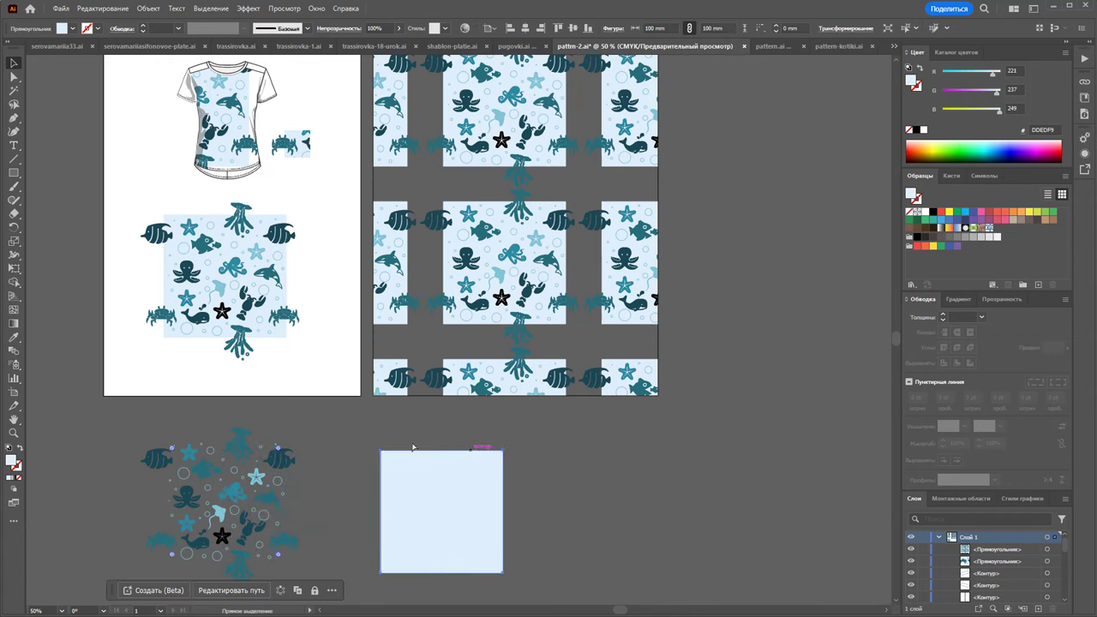
pyautogui.hotkey('ctrl', 'z')
pyautogui.press('/')
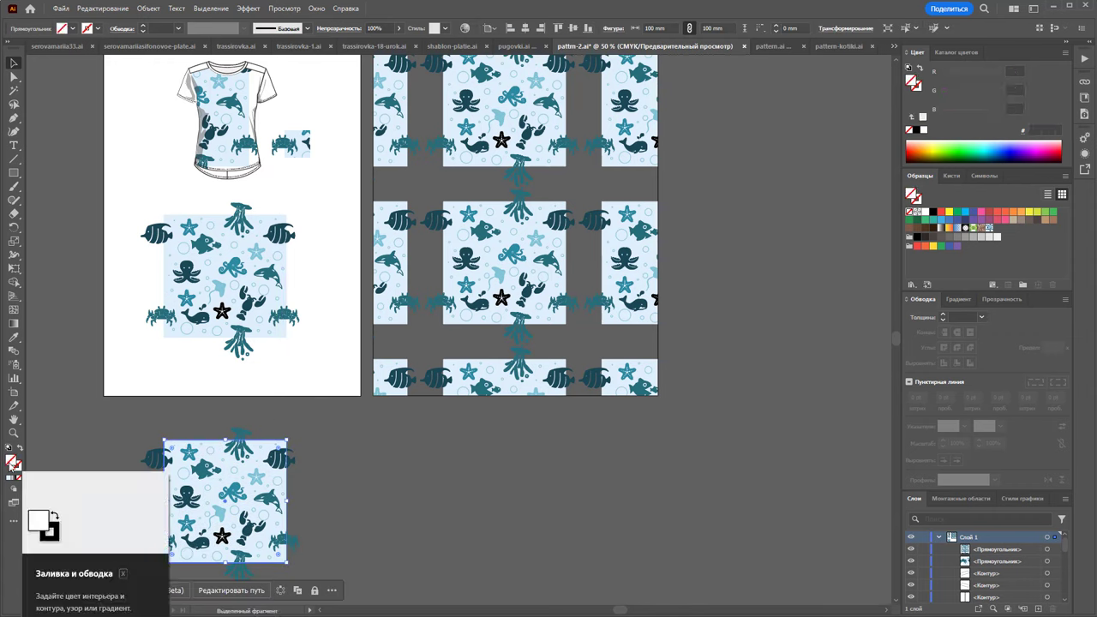
pyautogui.rightClick(265, 442)
pyautogui.moveTo(300, 382)
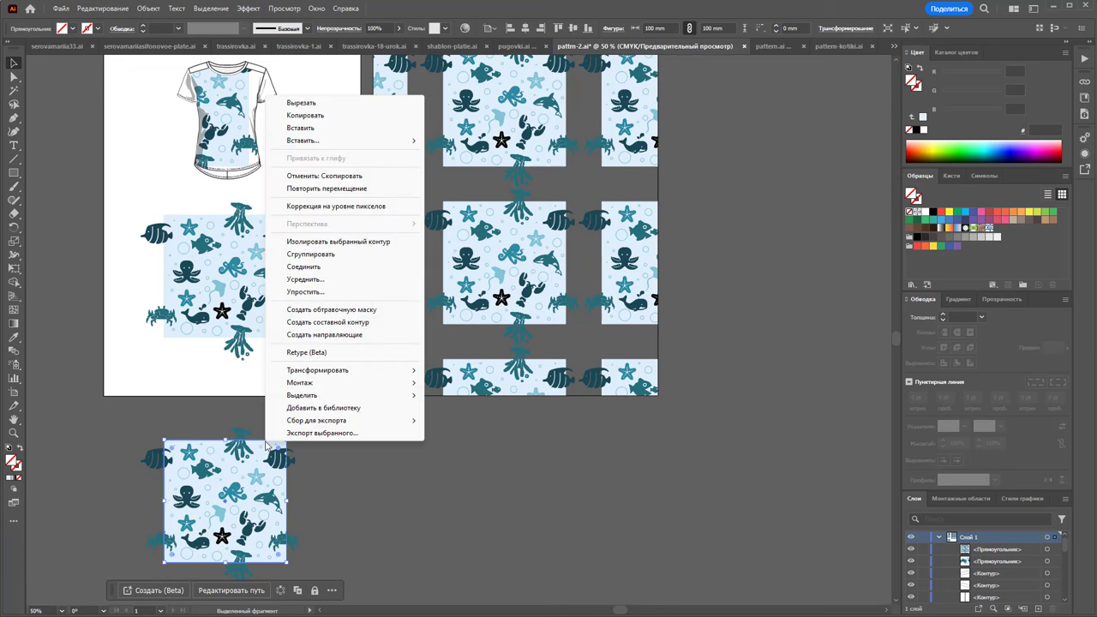
pyautogui.click(445, 420)
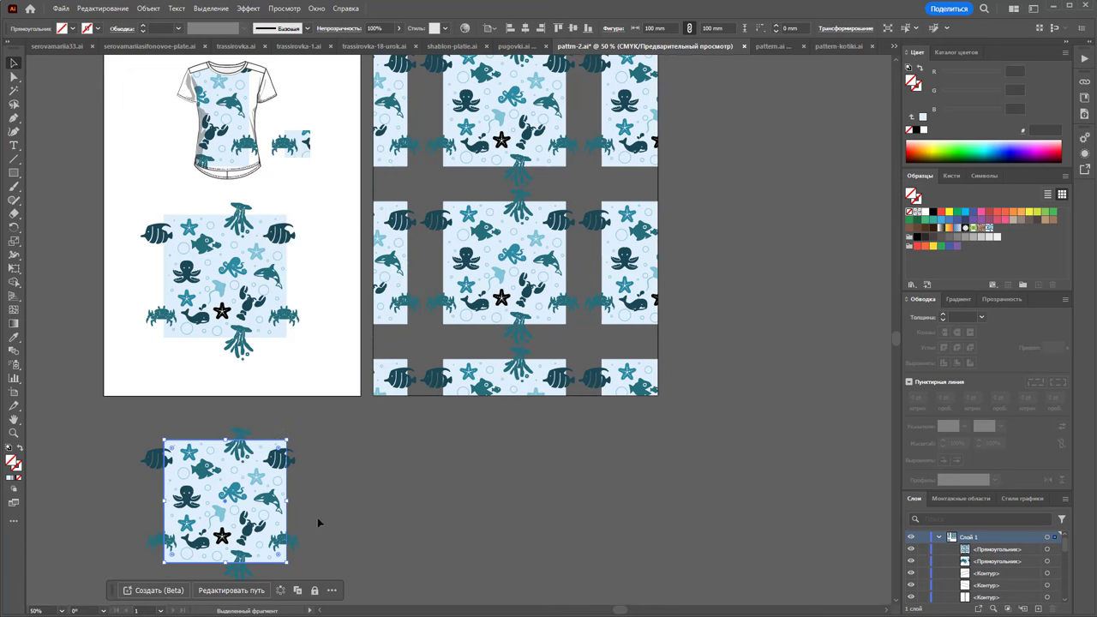
pyautogui.click(312, 583)
# Undo a trial move of the copied tile, then Alt-drag a duplicate to its right.
pyautogui.moveTo(153, 454); pyautogui.dragTo(842, 334)
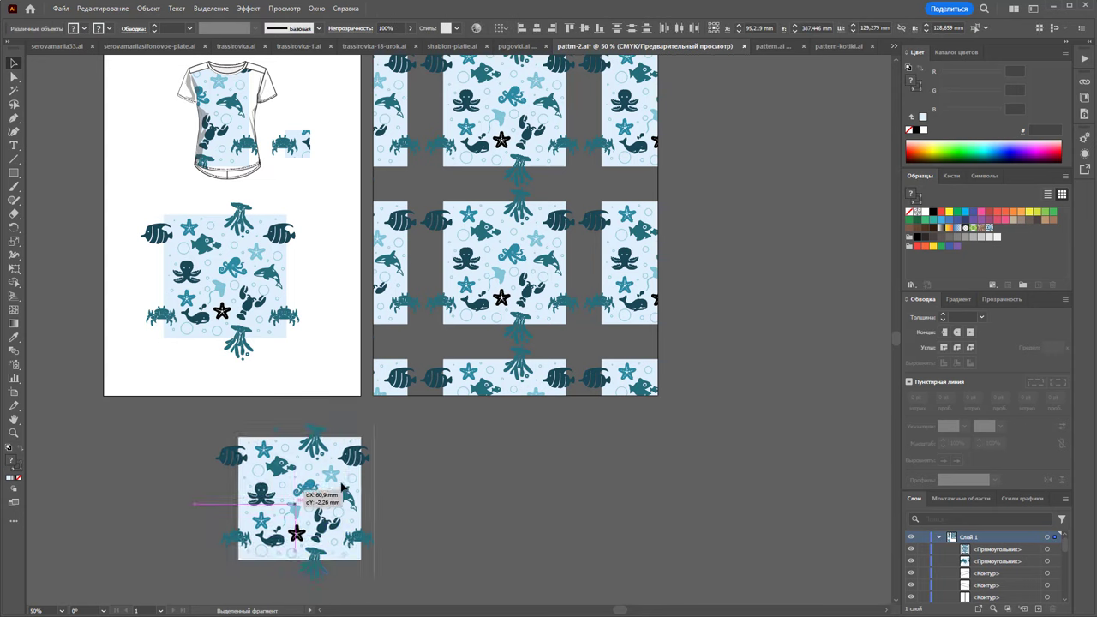
pyautogui.hotkey('ctrl', 'z')
pyautogui.click(643, 377)
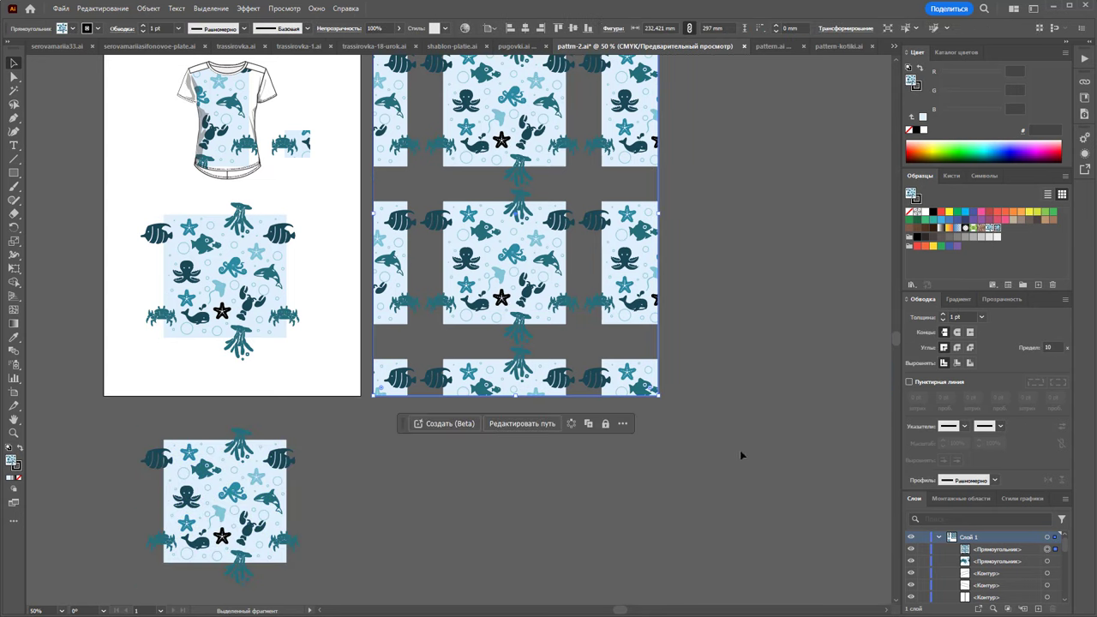
pyautogui.click(740, 452)
pyautogui.moveTo(157, 490); pyautogui.dragTo(327, 489)
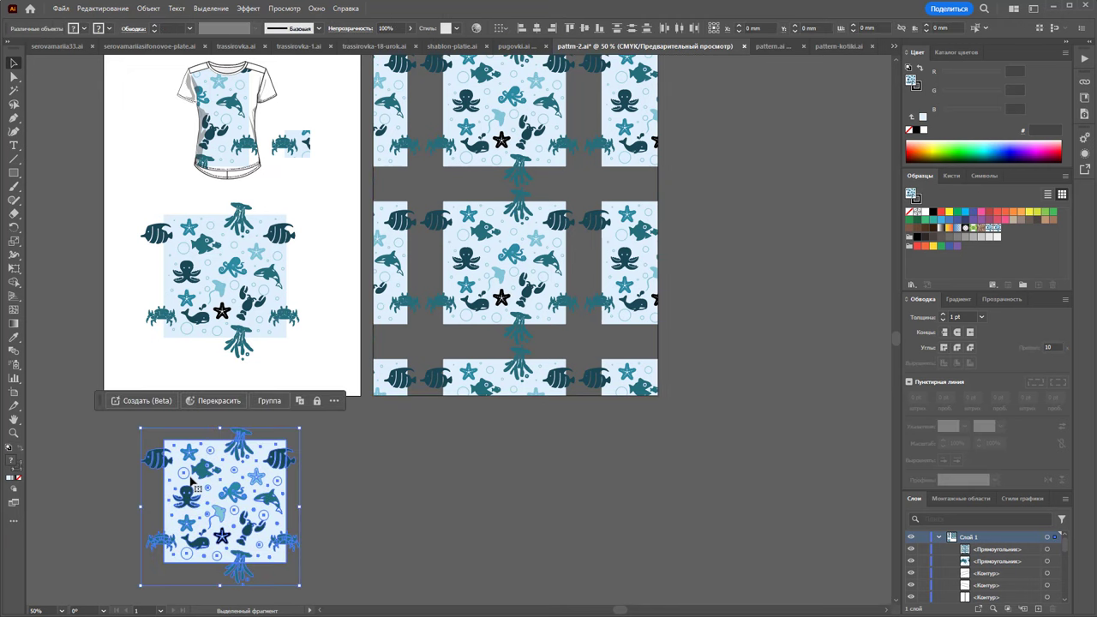
# Draw a 100 mm square matching the second tile's edges, with no fill or stroke.
pyautogui.click(473, 469)
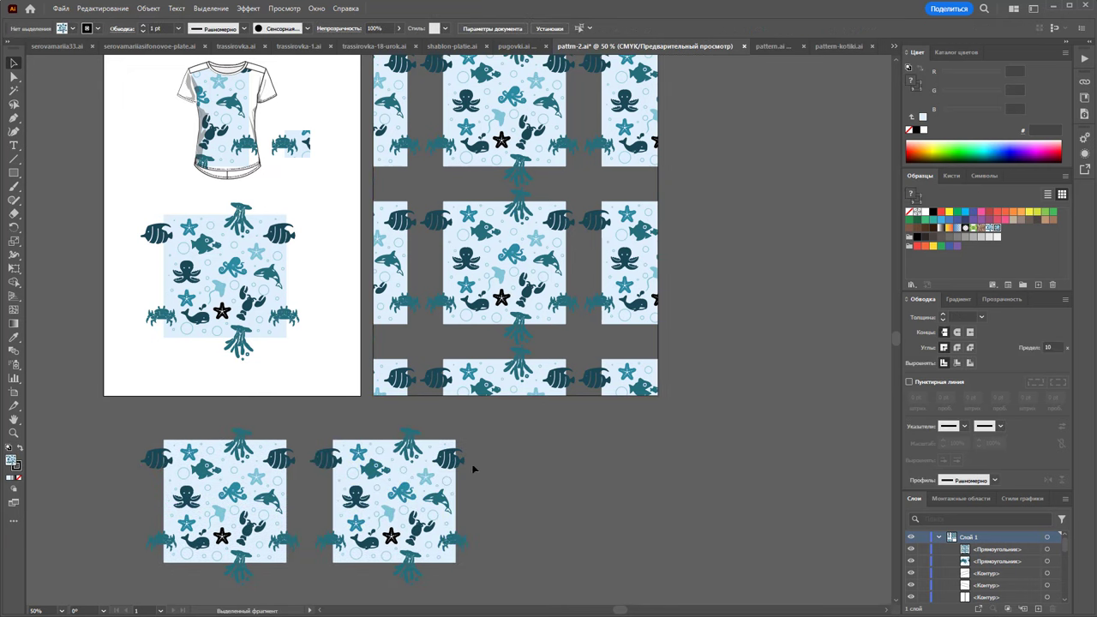
pyautogui.click(14, 172)
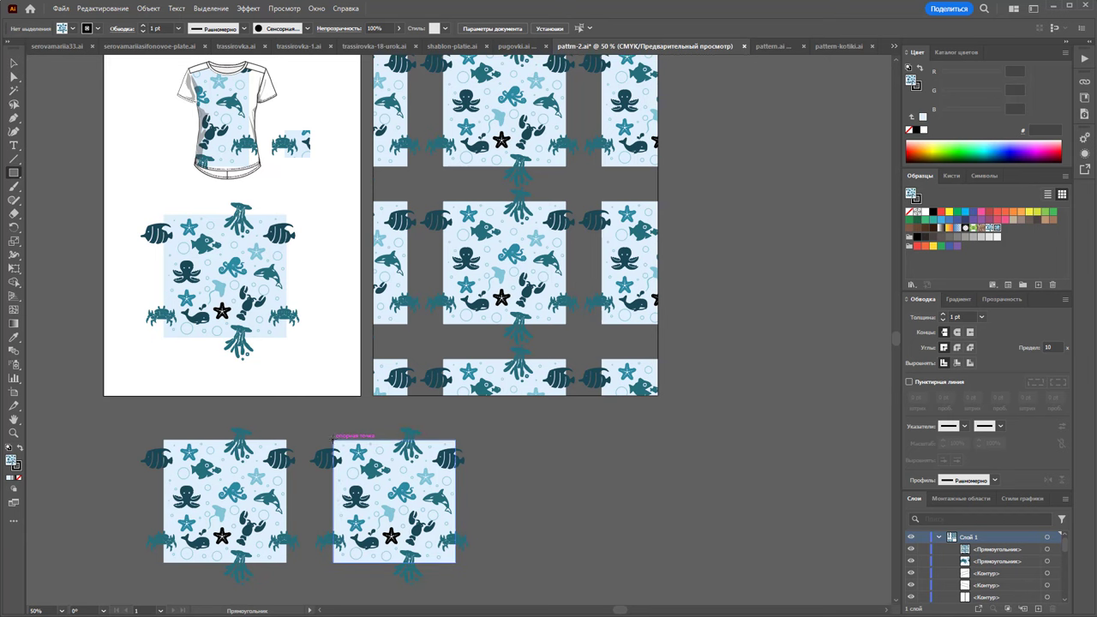
pyautogui.moveTo(332, 438); pyautogui.dragTo(456, 562)
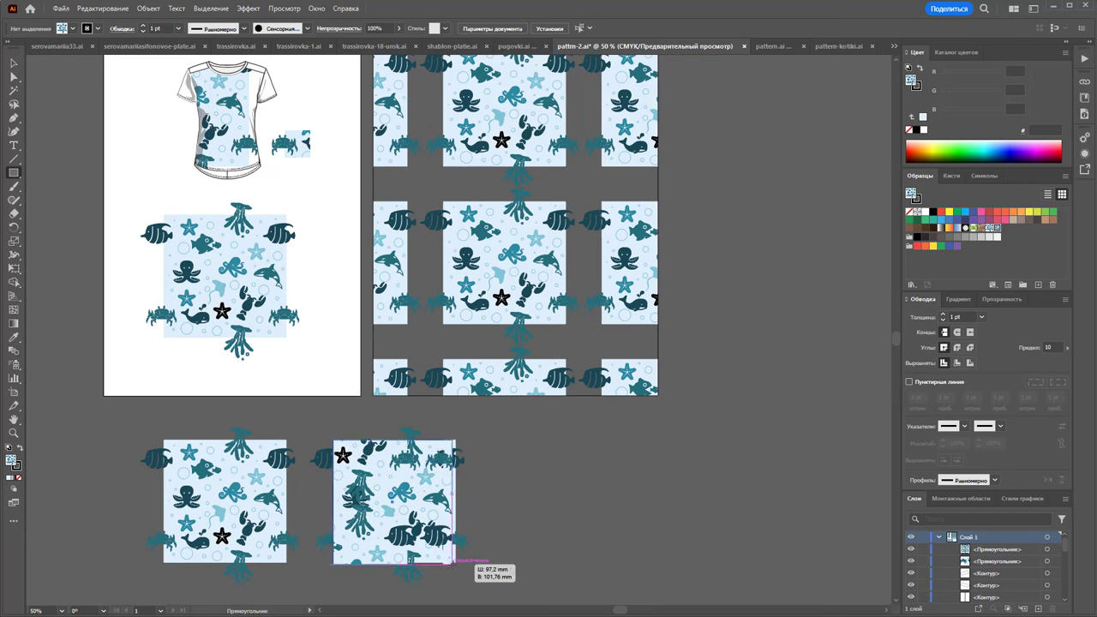
pyautogui.moveTo(455, 562); pyautogui.dragTo(456, 563)
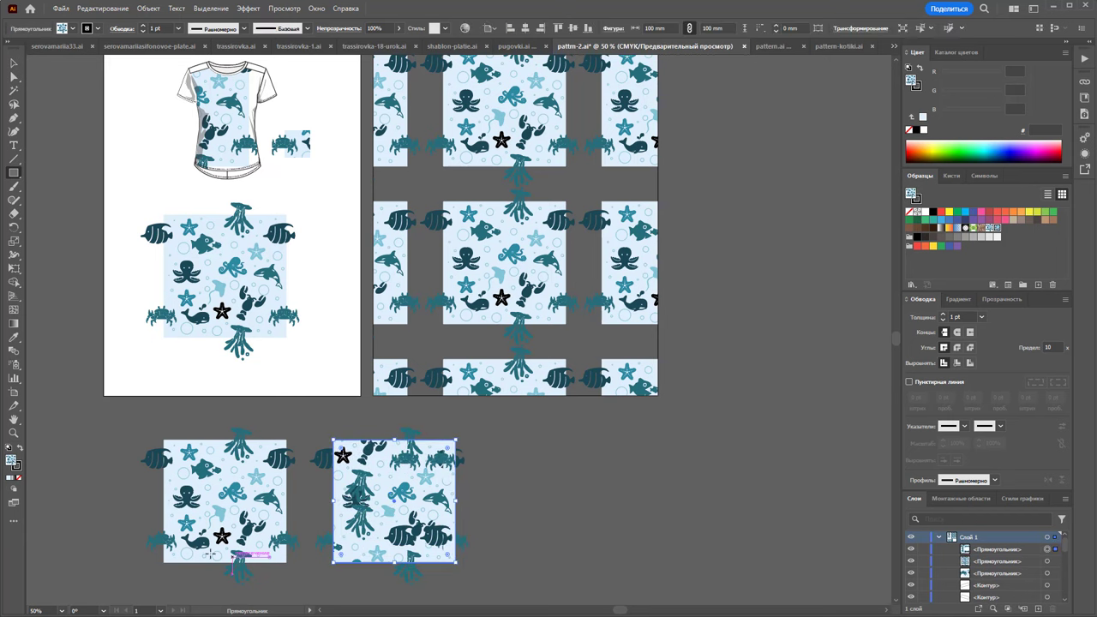
pyautogui.click(18, 480)
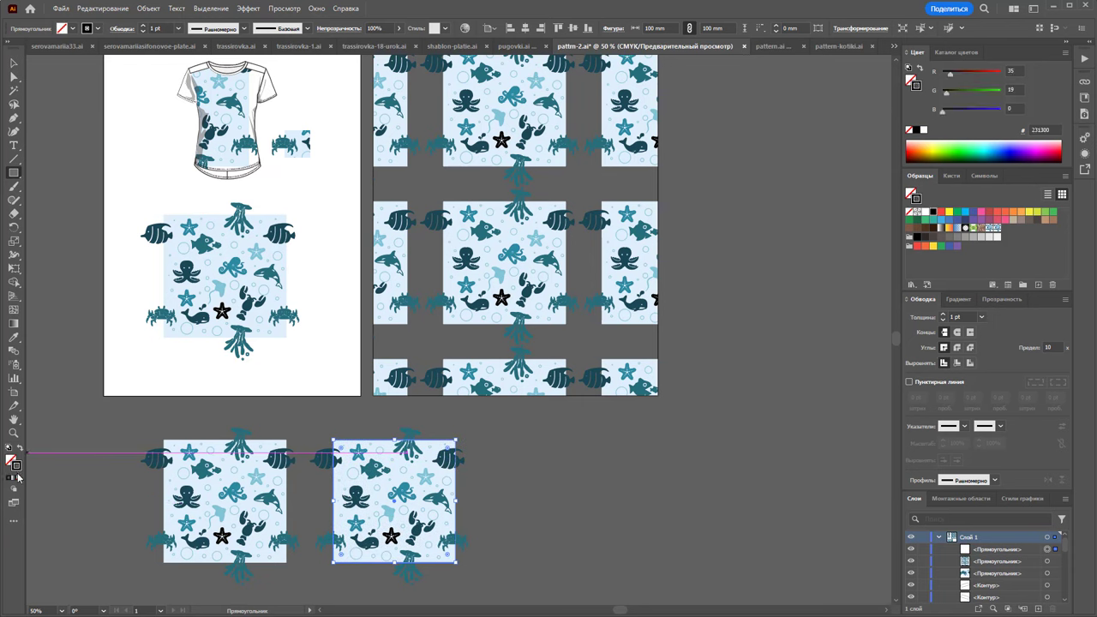
pyautogui.click(18, 480)
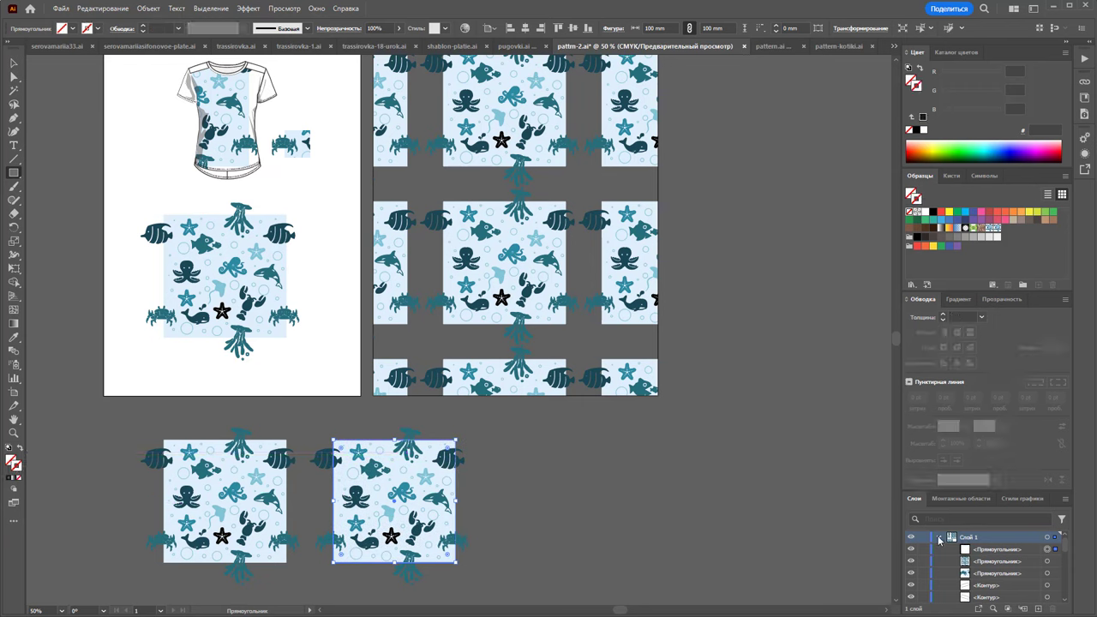
pyautogui.click(939, 538)
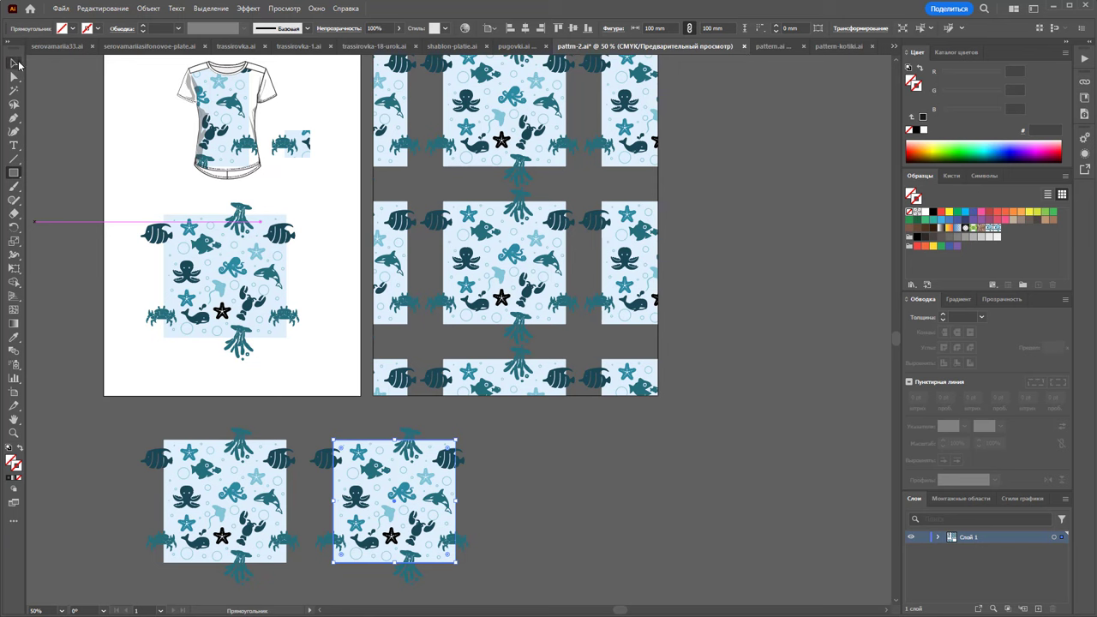
# Send the right tile to the back and drag it into Swatches as a new pattern.
pyautogui.rightClick(364, 449)
pyautogui.moveTo(395, 377)
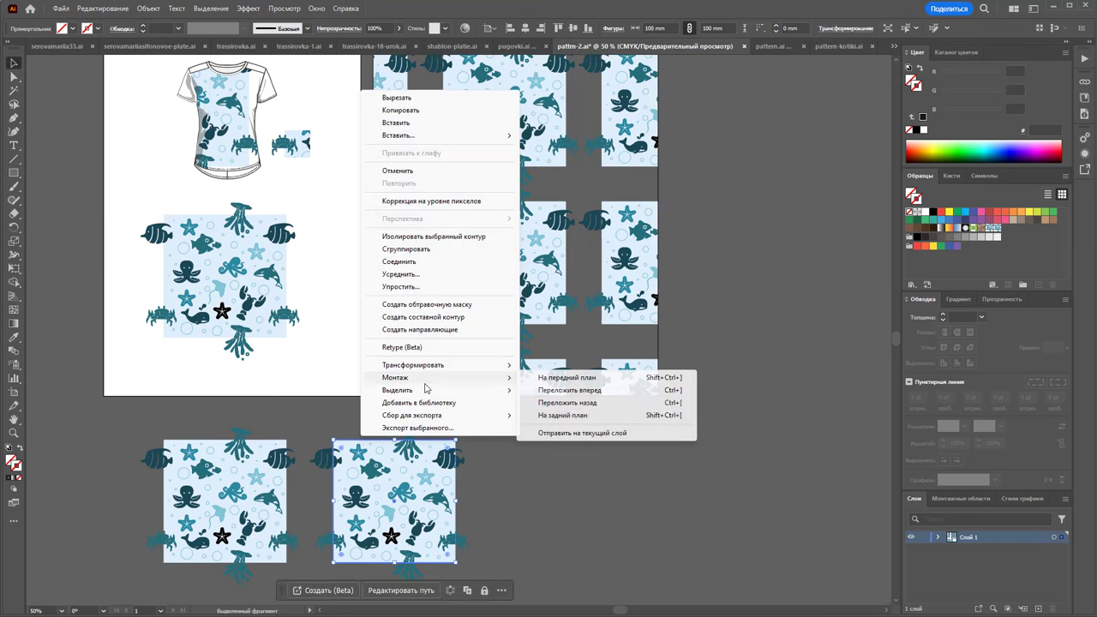
pyautogui.click(562, 414)
pyautogui.click(496, 564)
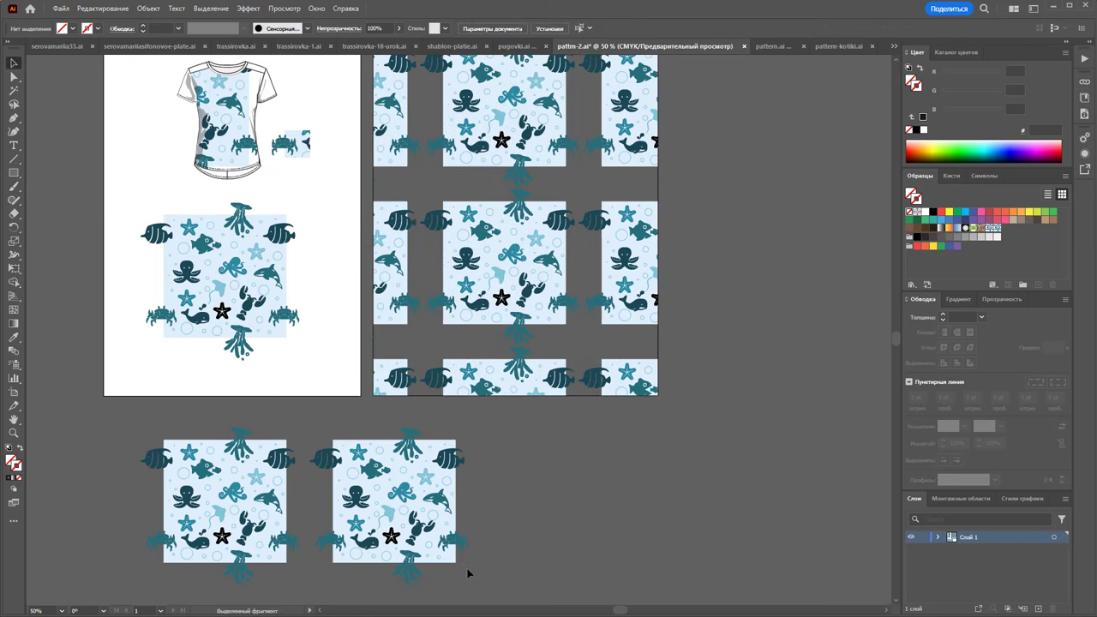
pyautogui.click(325, 459)
pyautogui.moveTo(326, 459); pyautogui.dragTo(1026, 250)
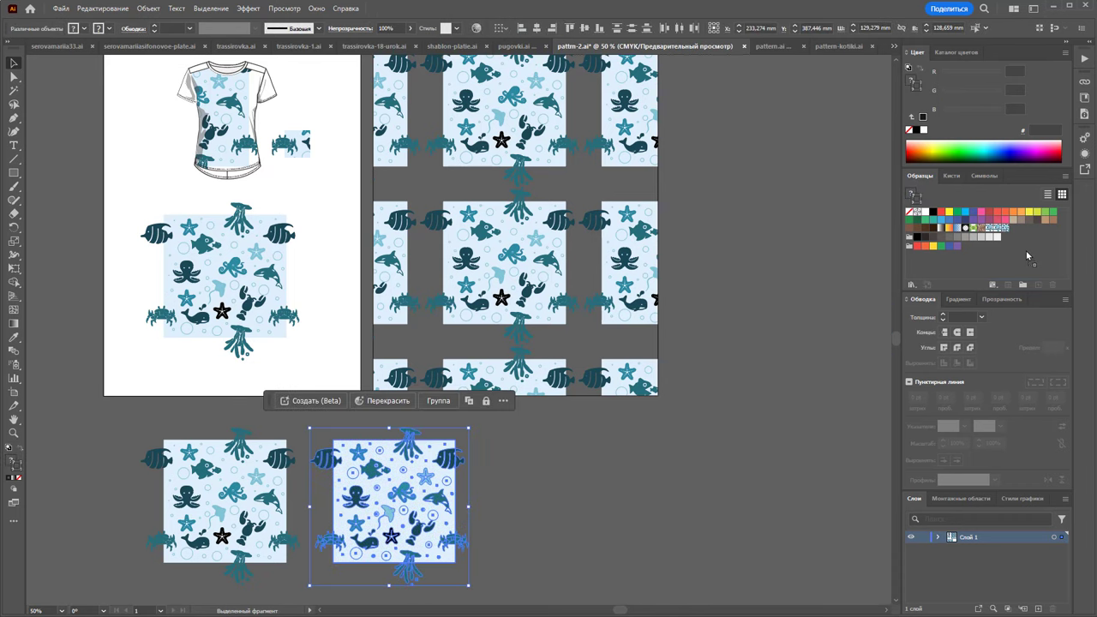
# Fill the large rectangle with the new pattern swatch and remove its outline.
pyautogui.click(490, 245)
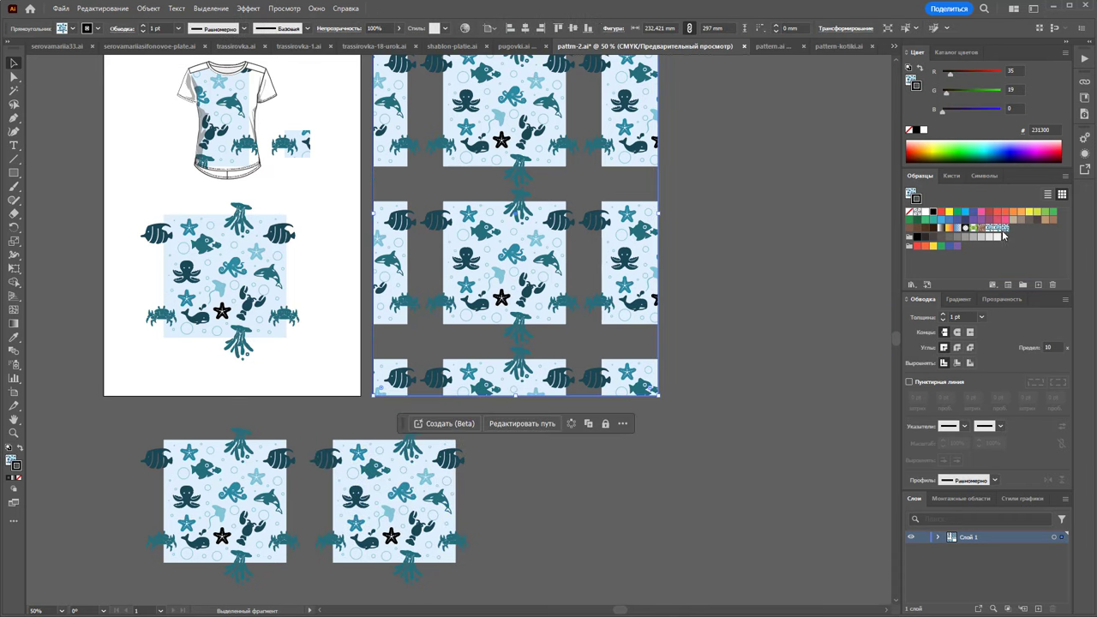
pyautogui.click(999, 229)
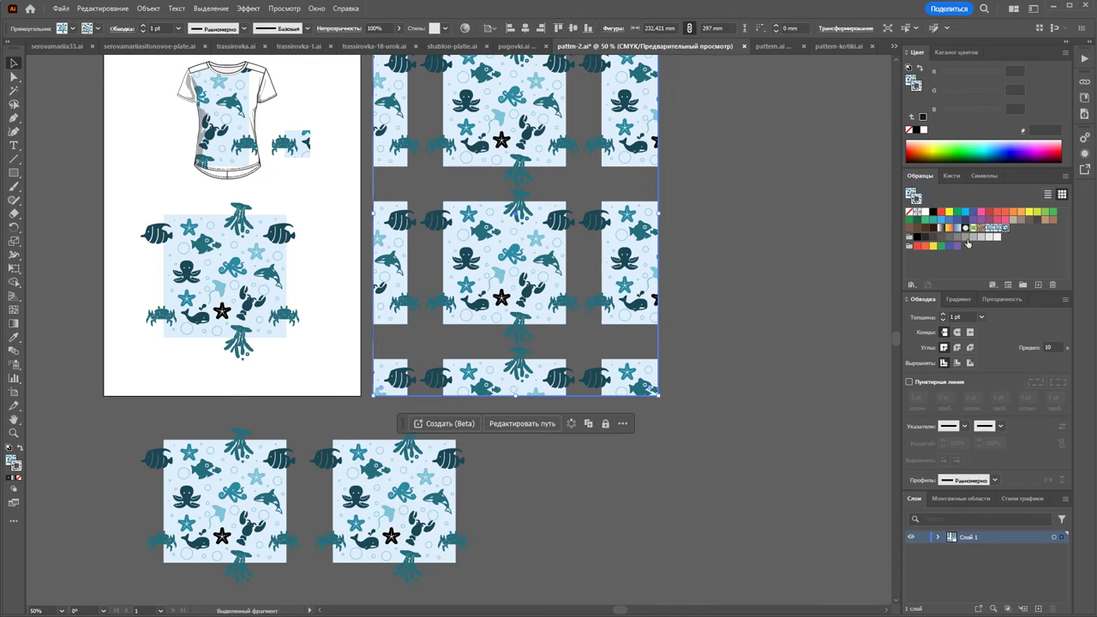
pyautogui.click(20, 477)
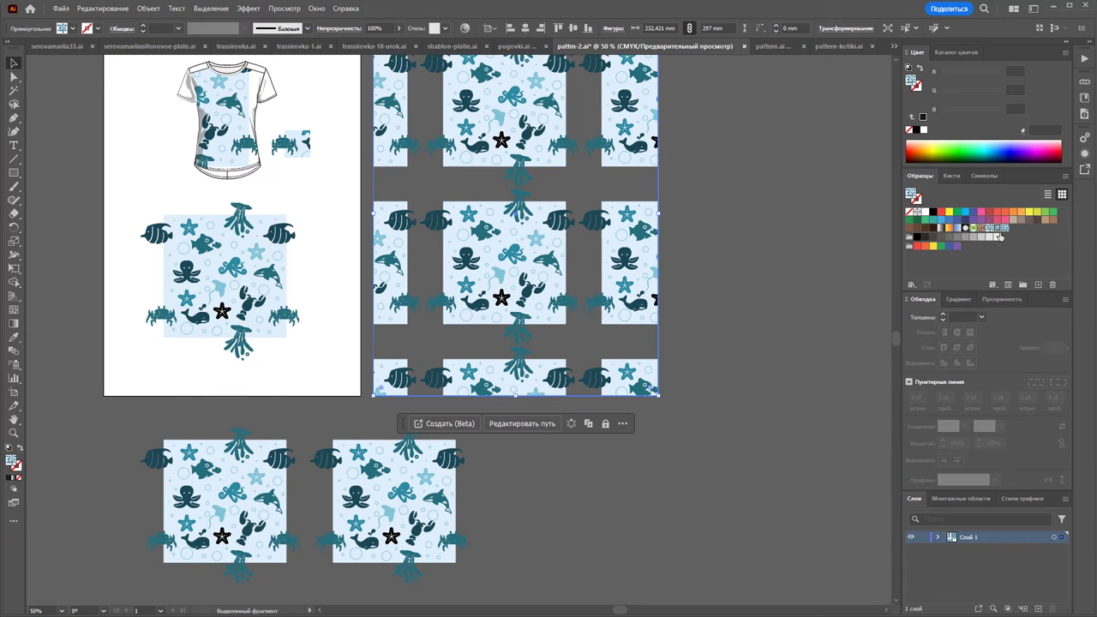
pyautogui.click(742, 253)
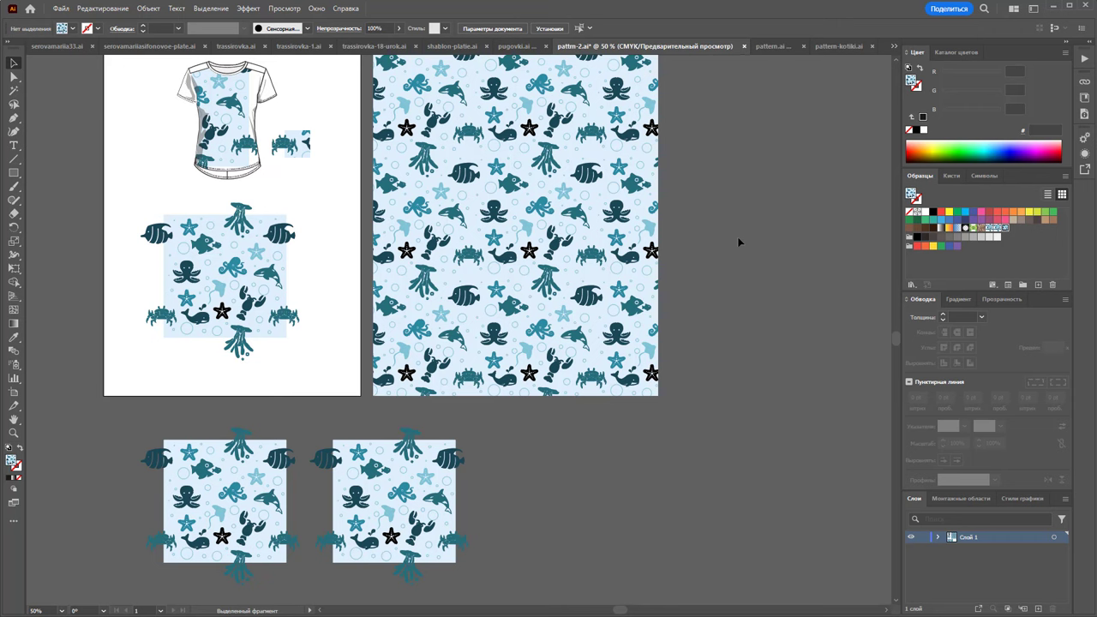
# Switch to the pattern.ai document and select the sea-creature pattern artwork.
pyautogui.scroll(1, 740, 237)
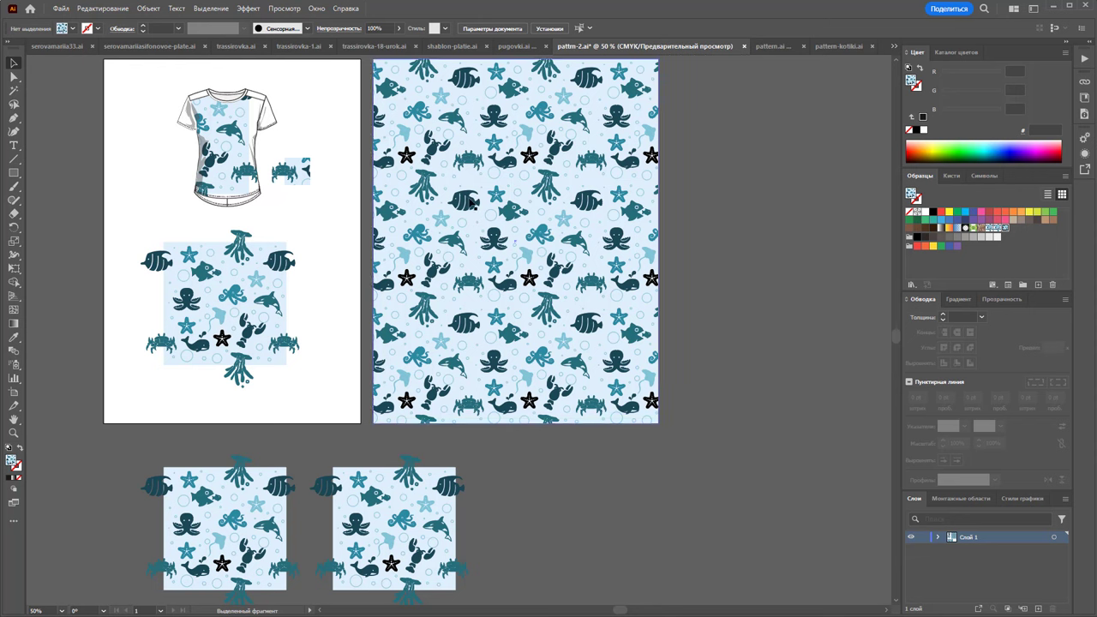
pyautogui.click(766, 48)
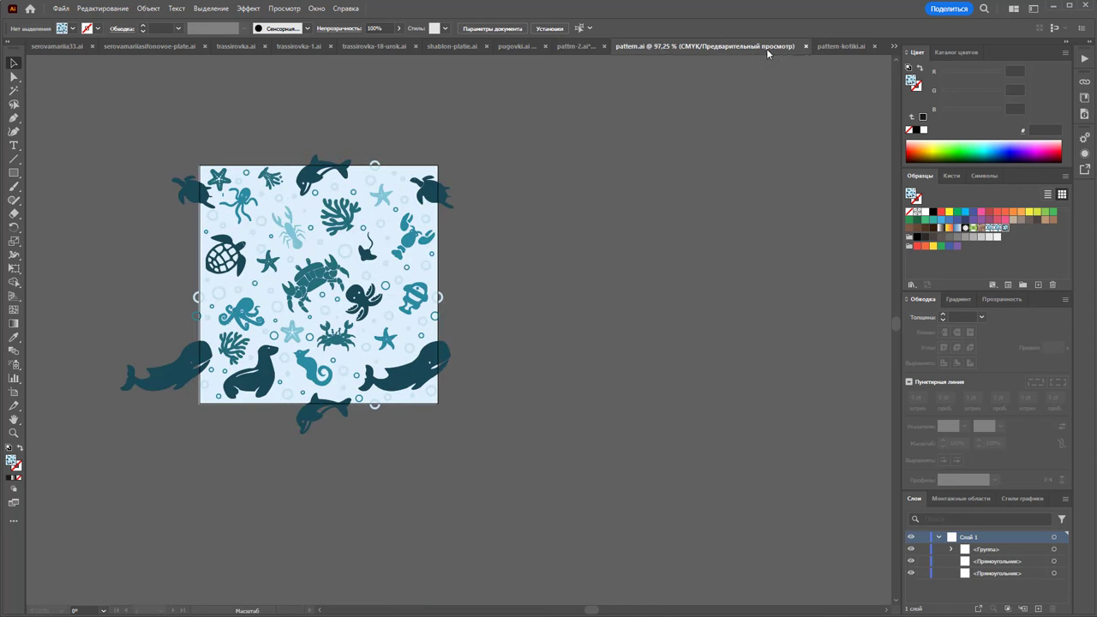
pyautogui.click(174, 170)
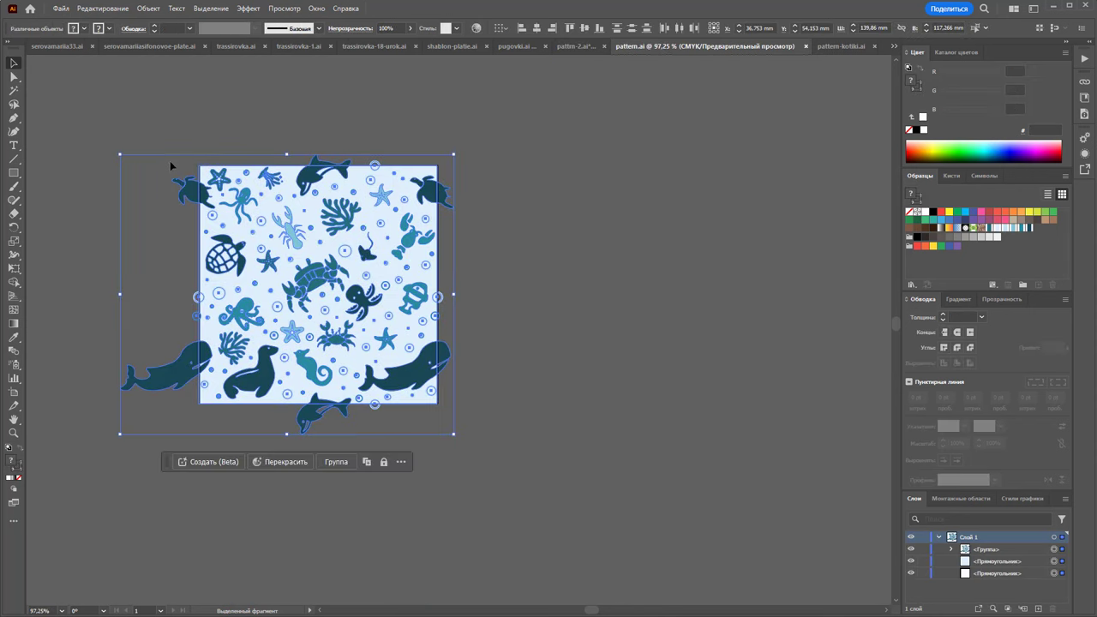
pyautogui.moveTo(343, 317); pyautogui.dragTo(1040, 263)
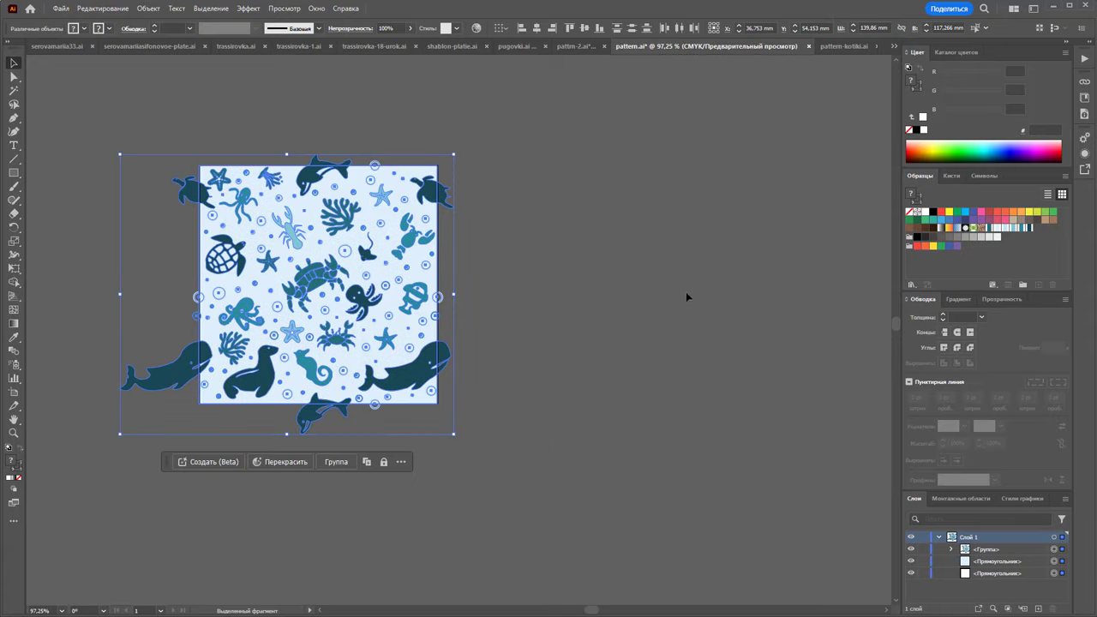
pyautogui.click(678, 294)
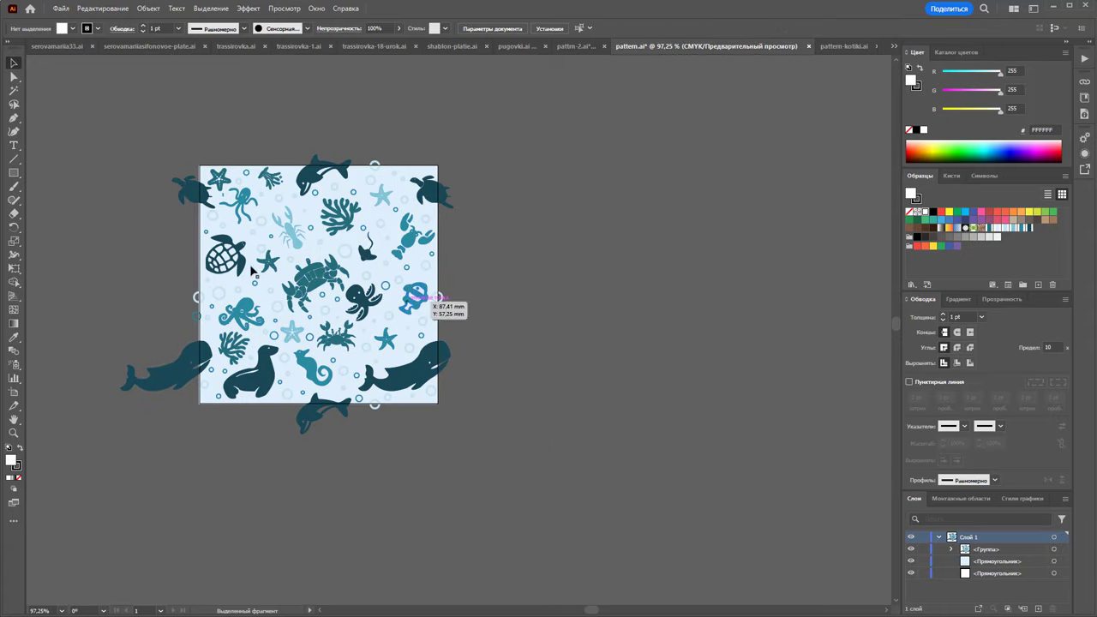
# Draw a large rectangle right of the tile and fill it with medium light blue.
pyautogui.press('m')
pyautogui.moveTo(498, 97); pyautogui.dragTo(811, 485)
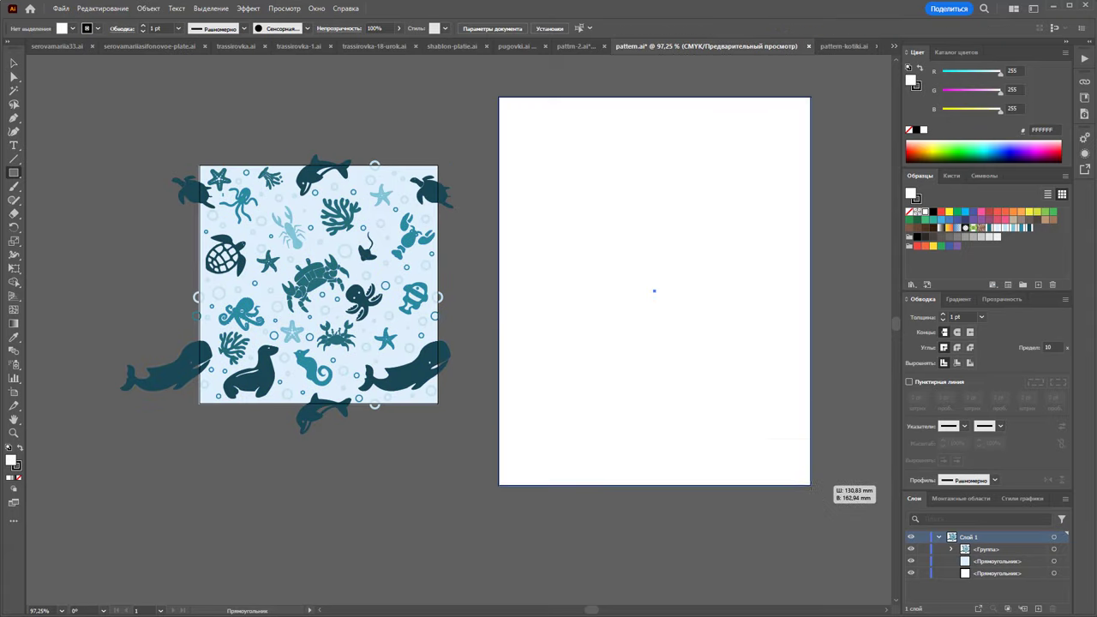
pyautogui.click(991, 228)
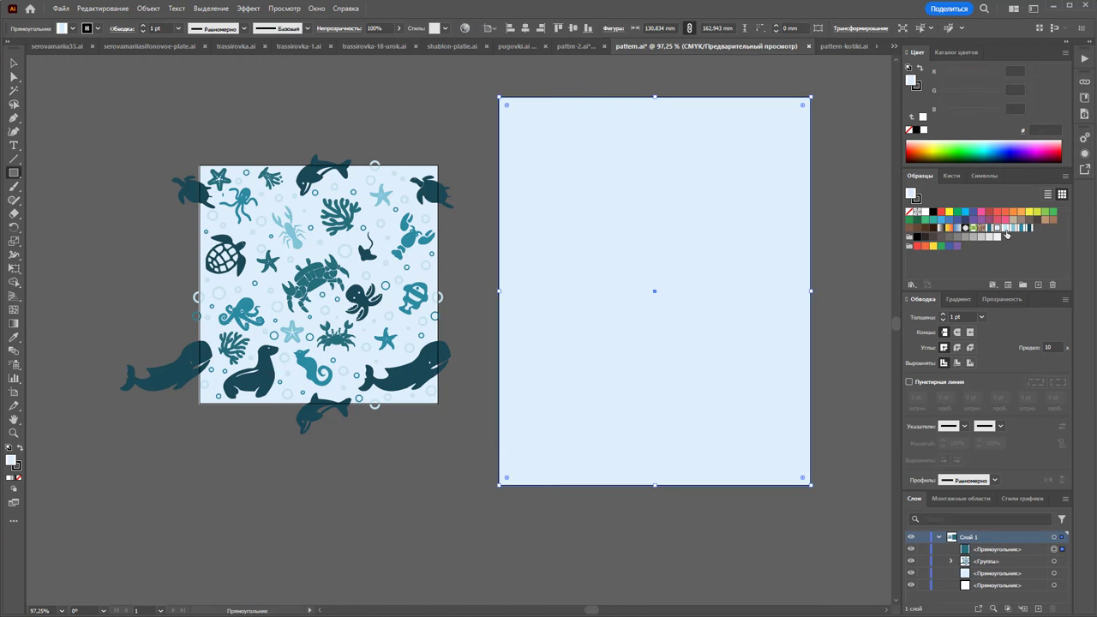
pyautogui.click(1013, 228)
pyautogui.press('v')
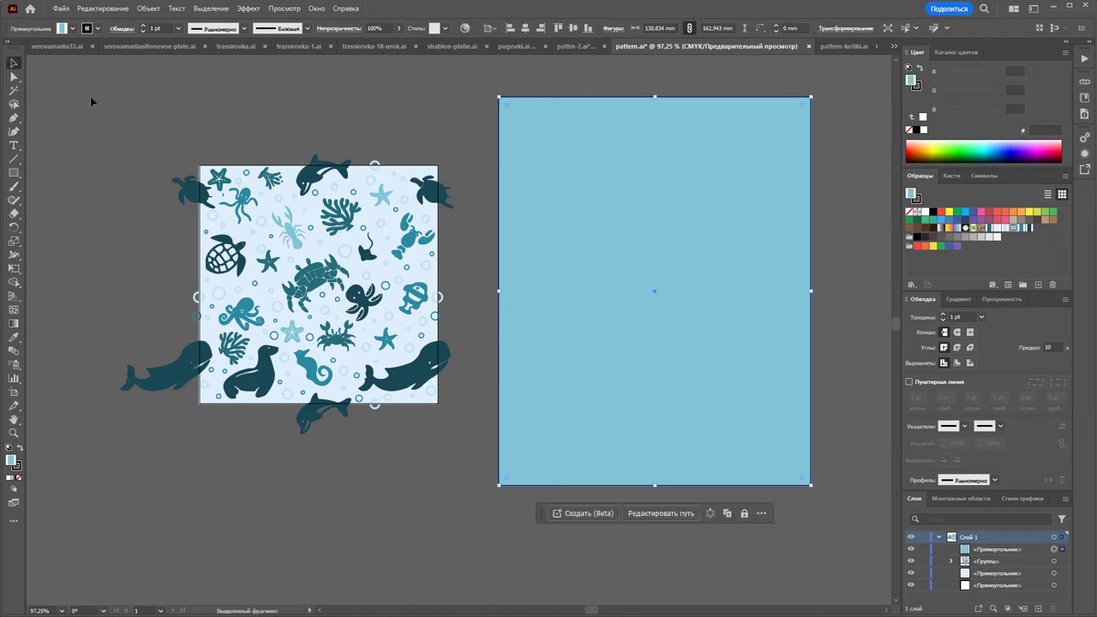
pyautogui.click(90, 100)
pyautogui.click(342, 222)
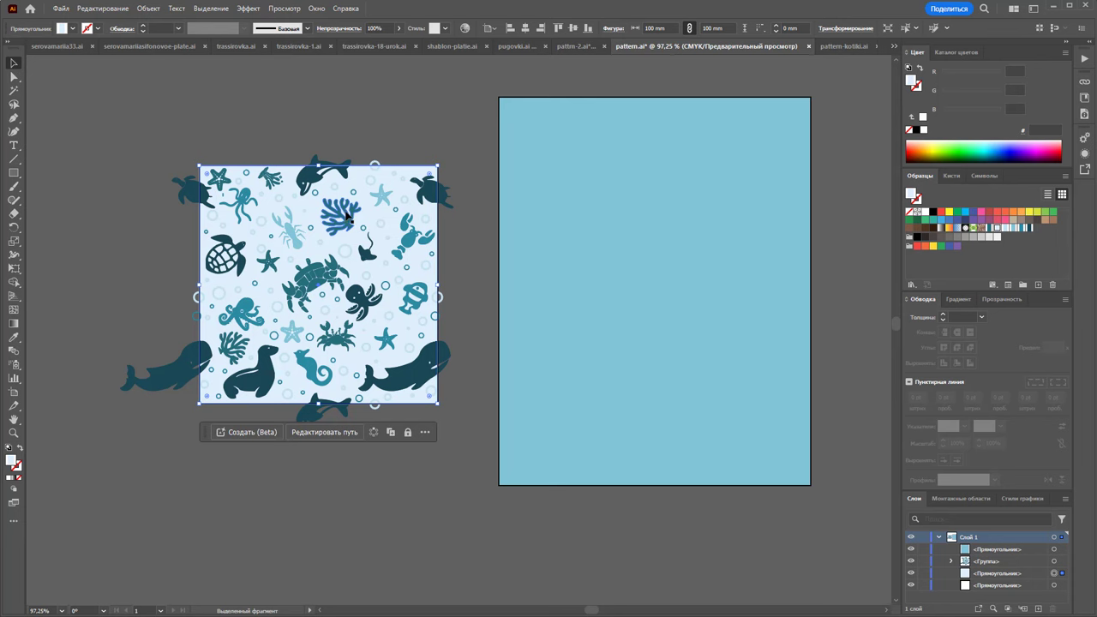
# Delete the small pale-blue piece lying below the tile.
pyautogui.moveTo(12, 467); pyautogui.dragTo(152, 482)
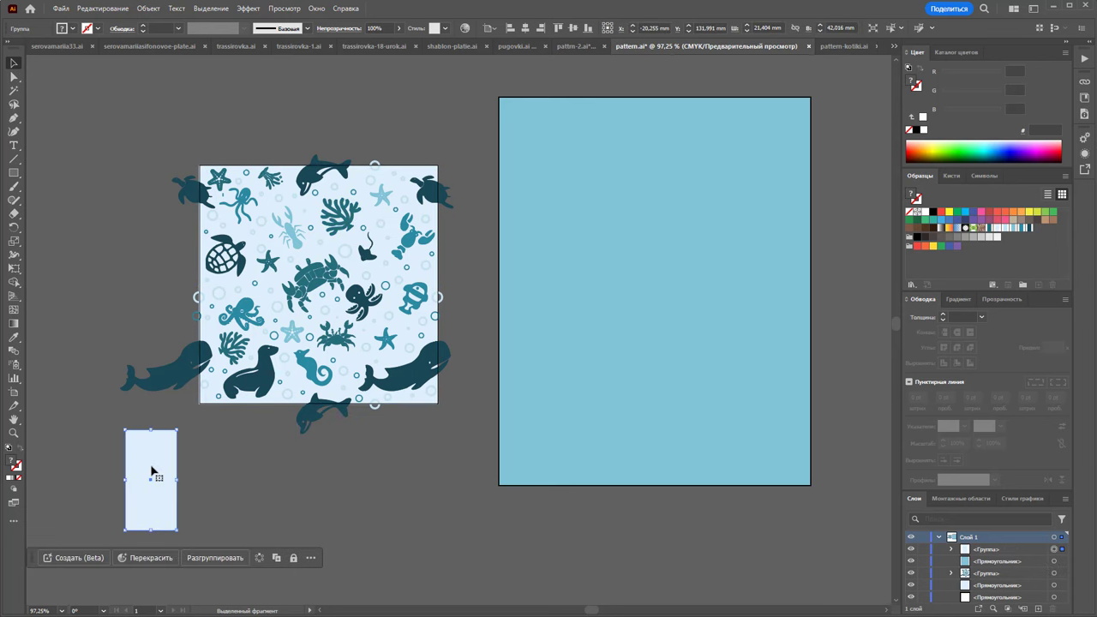
pyautogui.click(219, 480)
pyautogui.click(144, 486)
pyautogui.press('Delete')
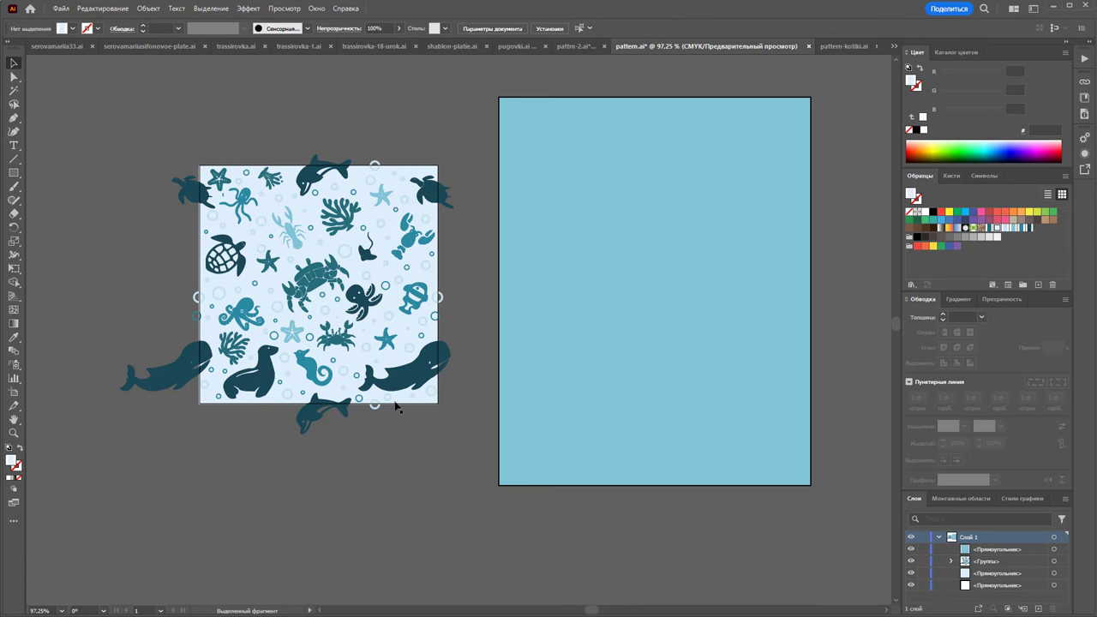
# Ungroup the pattern artwork, inspect the whale and seahorse, and select the background square.
pyautogui.click(418, 378)
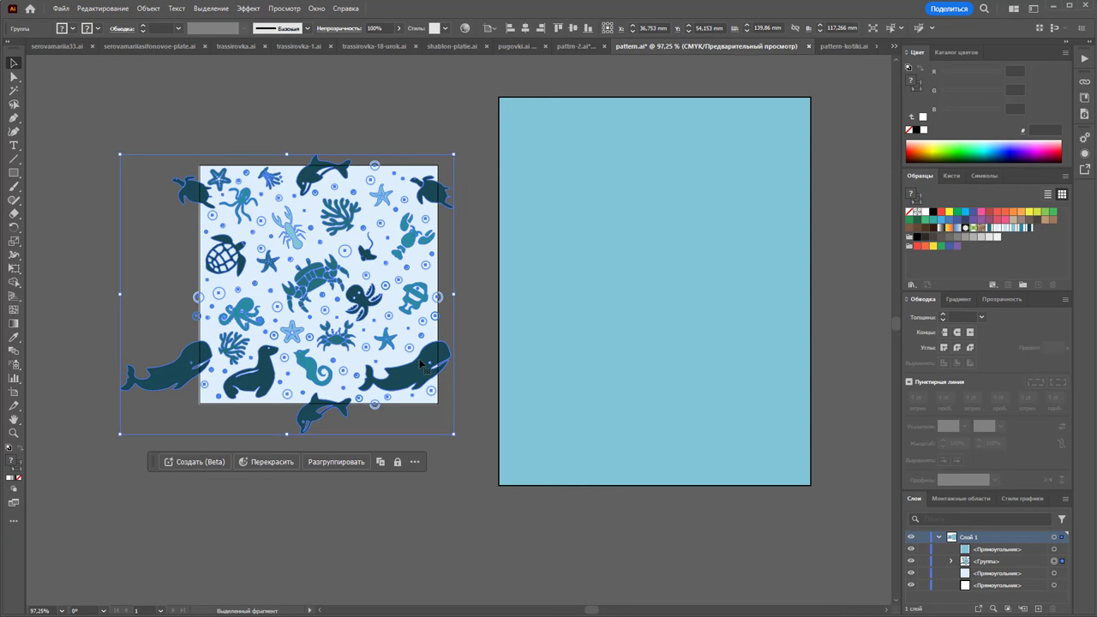
pyautogui.rightClick(419, 378)
pyautogui.click(439, 533)
pyautogui.click(419, 419)
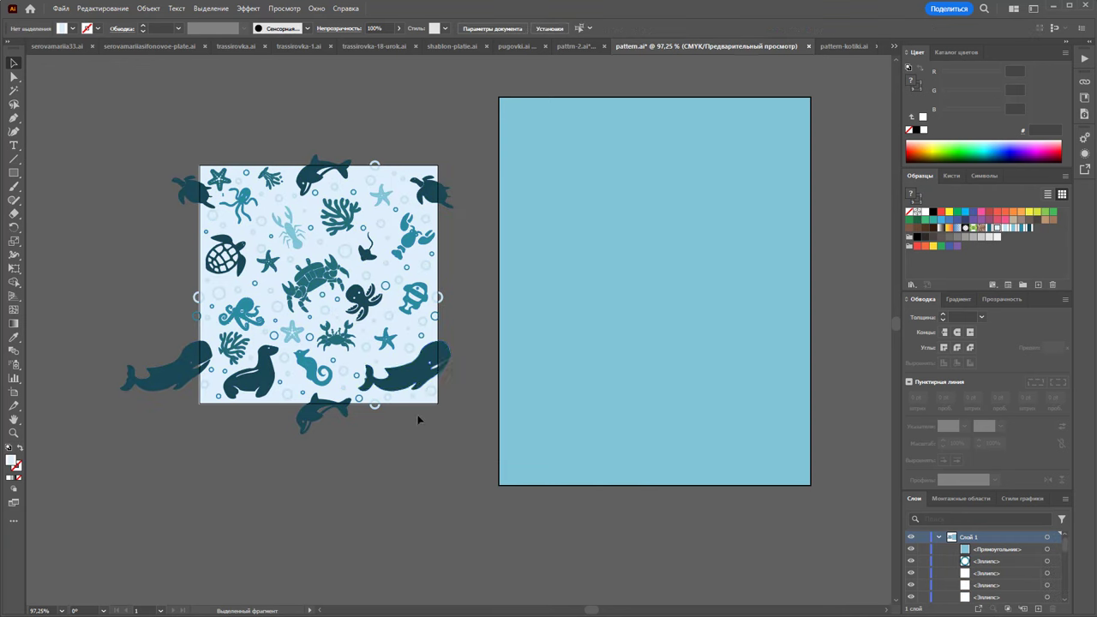
pyautogui.click(419, 383)
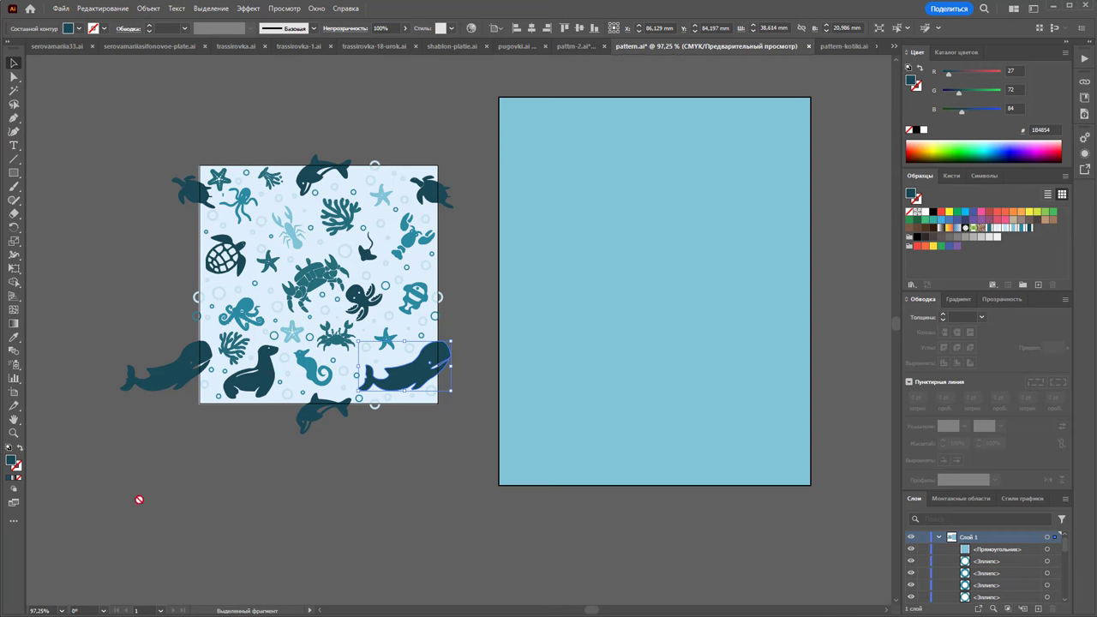
pyautogui.click(252, 499)
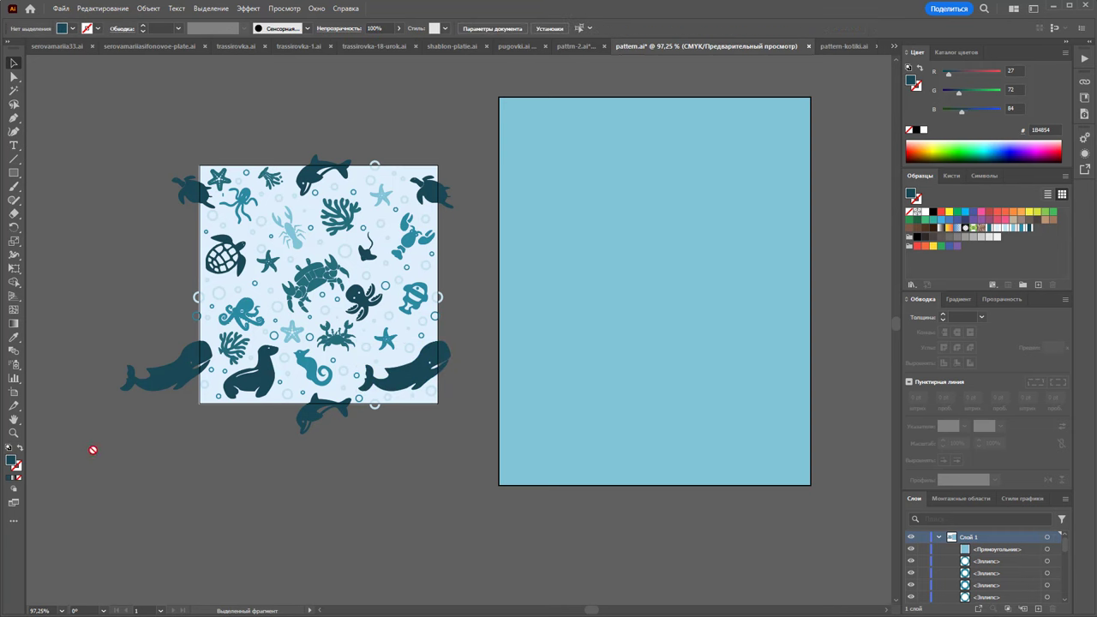
pyautogui.click(317, 369)
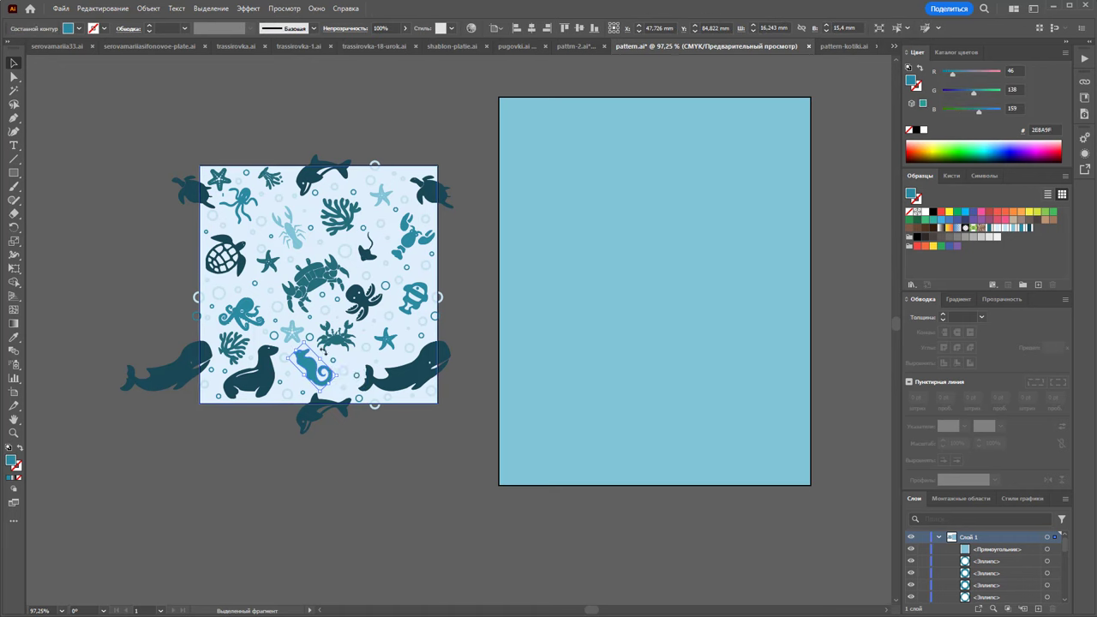
pyautogui.click(341, 362)
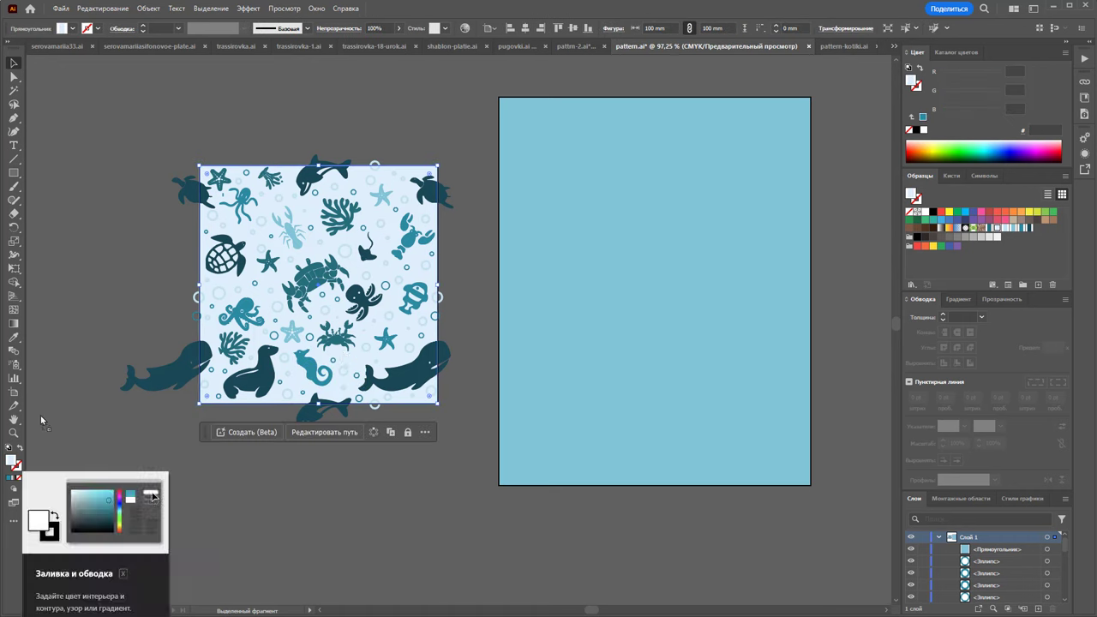
# Delete the stray small rectangle and Alt-drag a copy of the background square below the tile.
pyautogui.moveTo(14, 463); pyautogui.dragTo(76, 261)
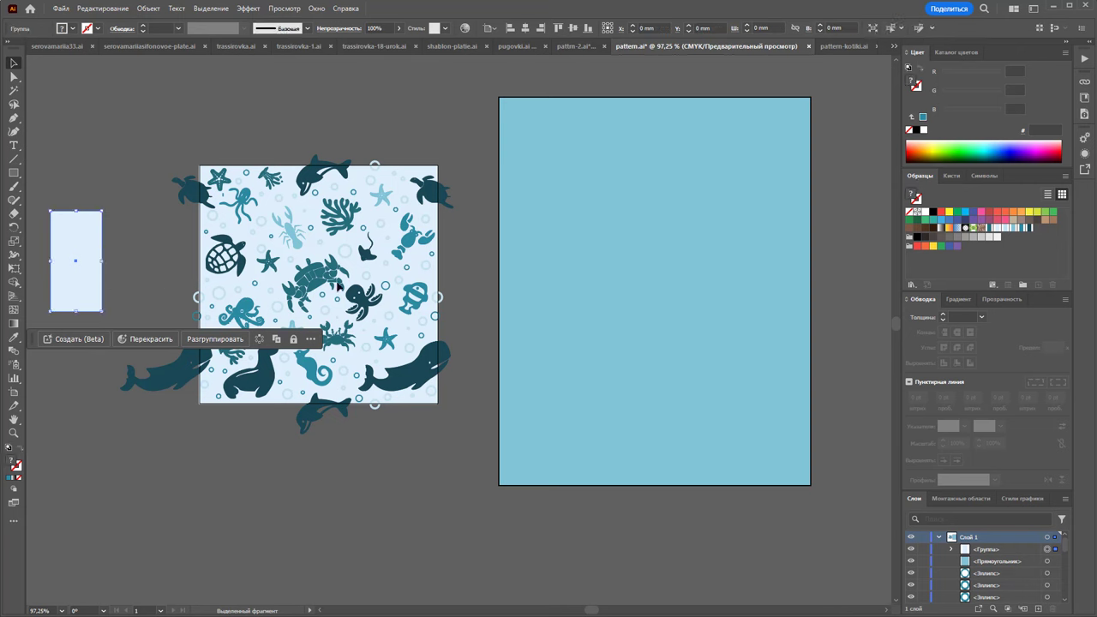
pyautogui.press('Delete')
pyautogui.click(432, 171)
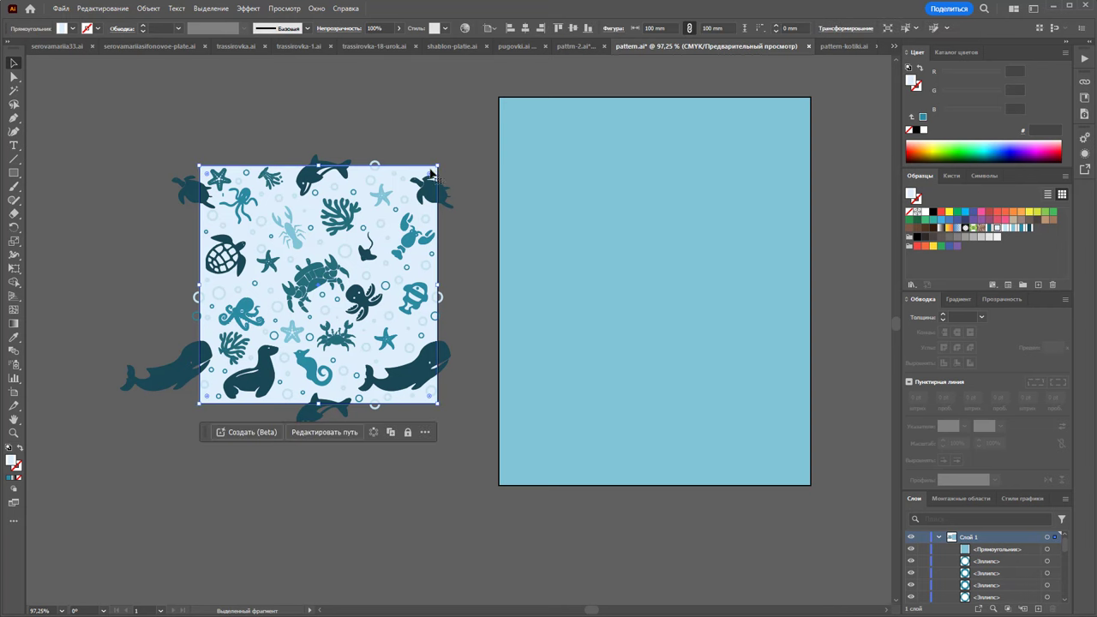
pyautogui.moveTo(432, 171); pyautogui.dragTo(428, 454)
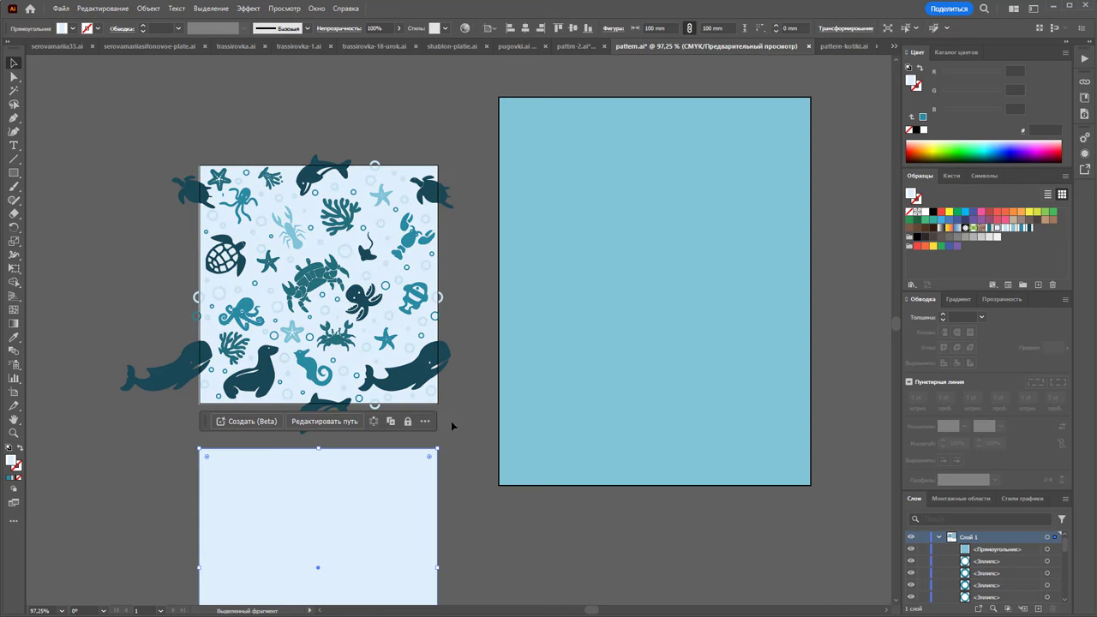
pyautogui.click(462, 483)
pyautogui.click(434, 492)
pyautogui.click(92, 295)
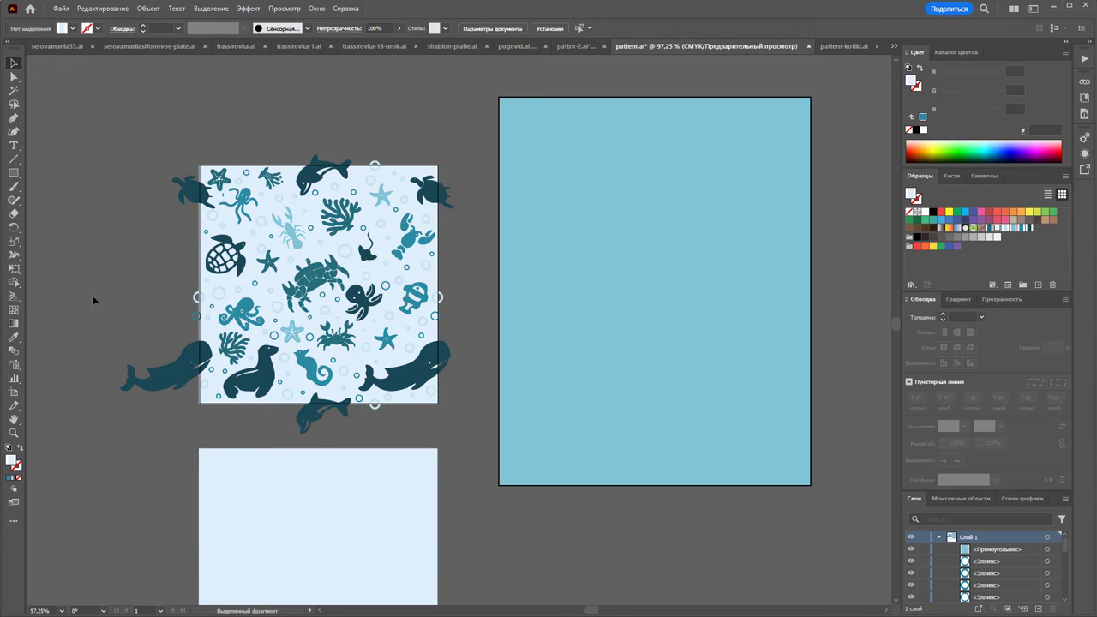
# Give the tile's background square a pale blue D5F0F7 fill, then drag the whole tile right.
pyautogui.click(438, 219)
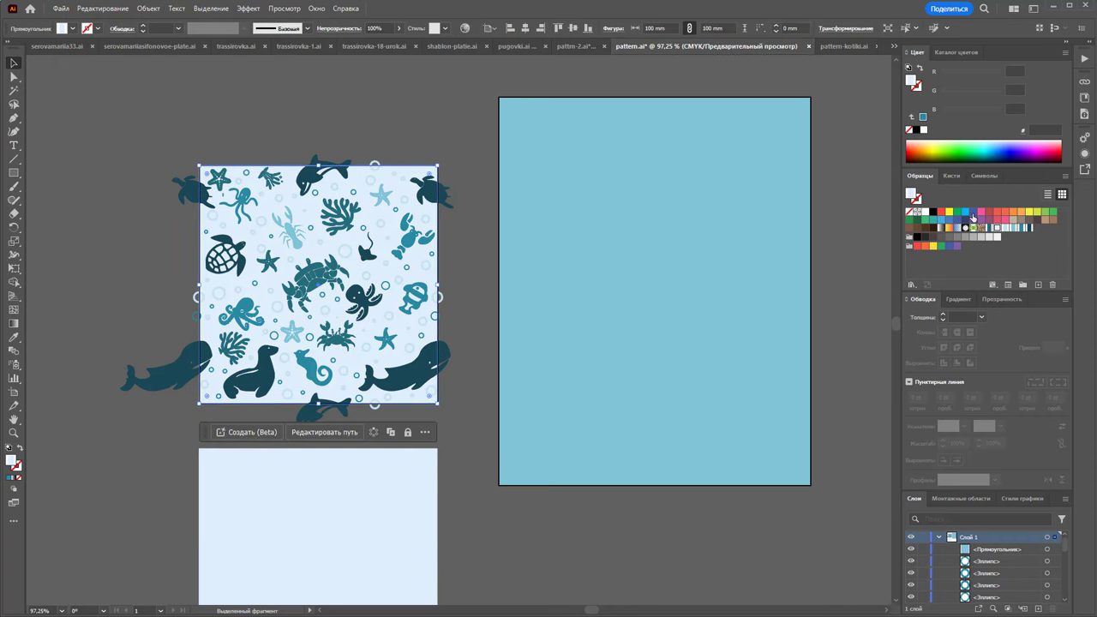
pyautogui.click(964, 211)
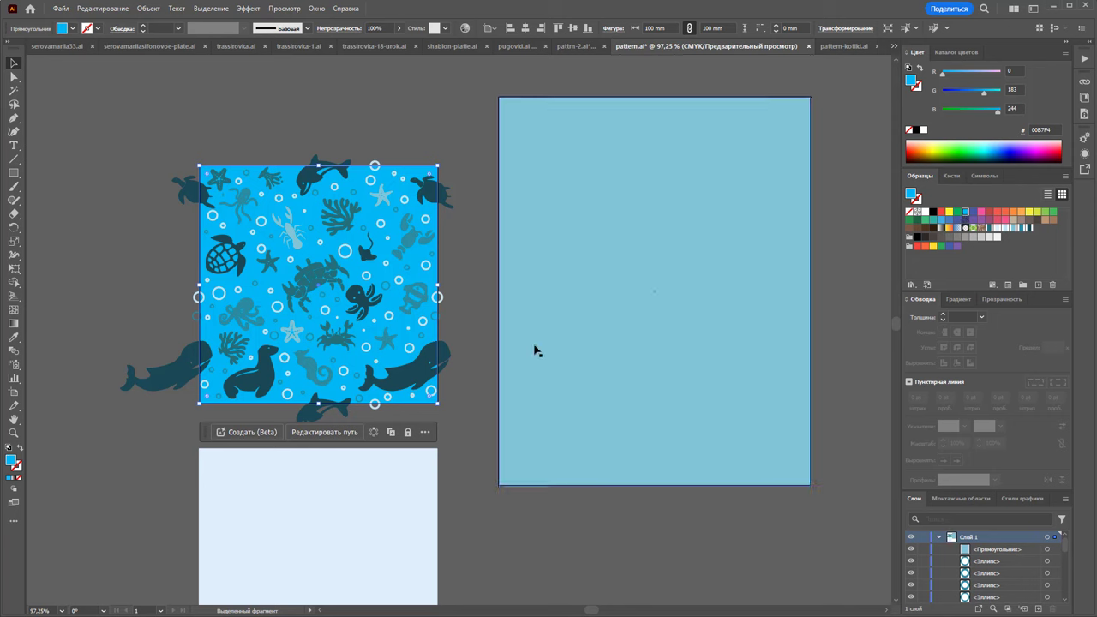
pyautogui.doubleClick(10, 462)
pyautogui.moveTo(778, 102); pyautogui.dragTo(776, 69)
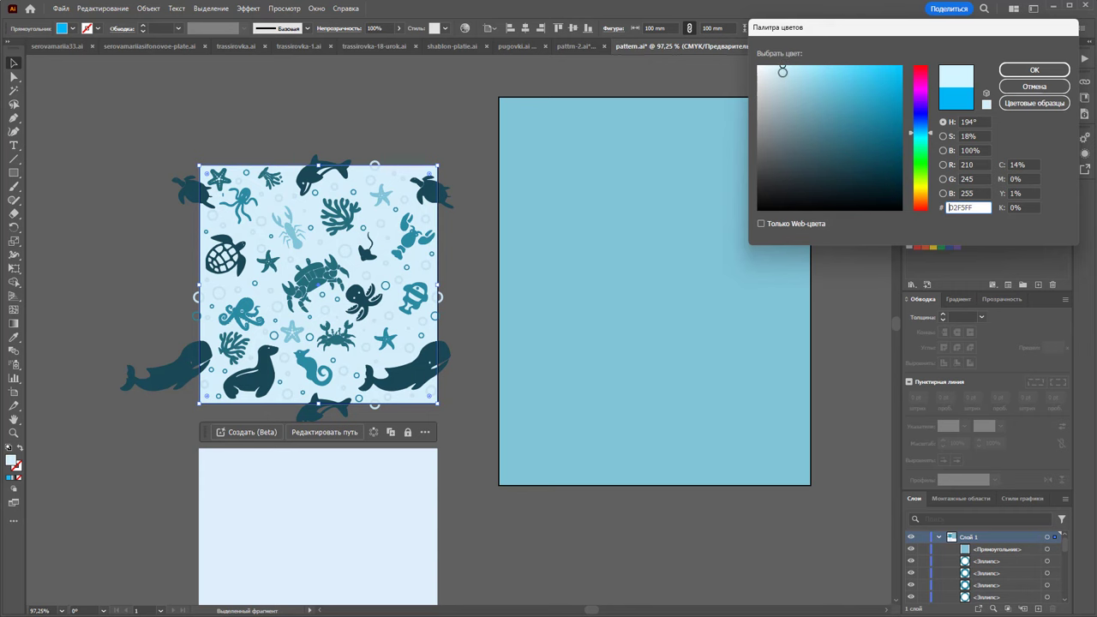
pyautogui.click(1034, 70)
pyautogui.click(455, 130)
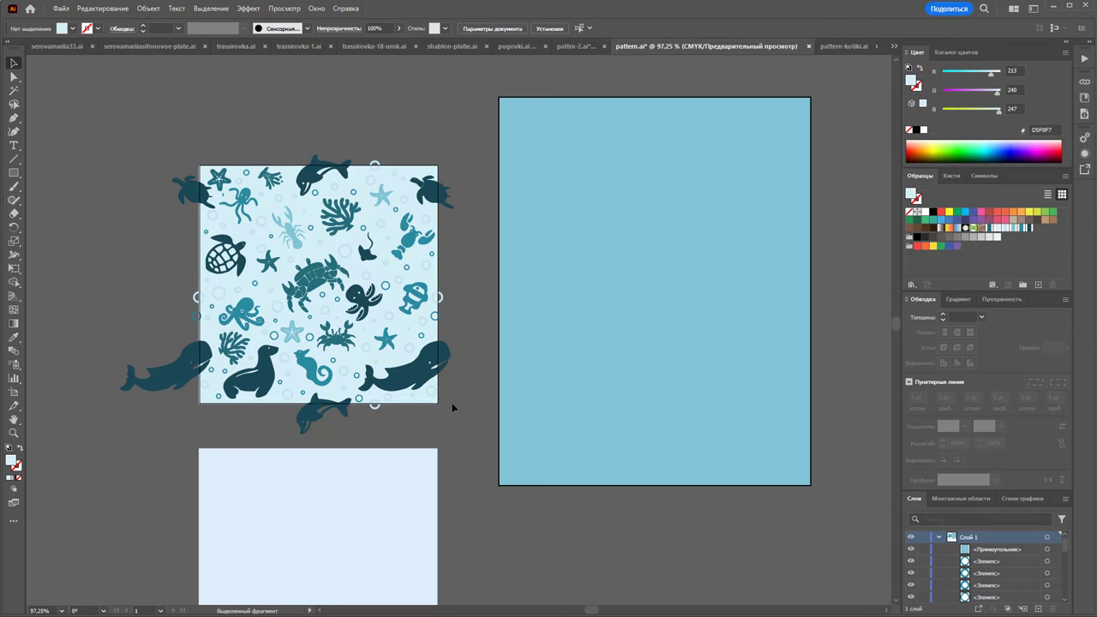
pyautogui.click(411, 368)
pyautogui.moveTo(411, 368); pyautogui.dragTo(1024, 369)
# Undo the tile drag, fill the large blue rectangle with the sea-creature pattern, then select the pale square.
pyautogui.hotkey('ctrl', 'z')
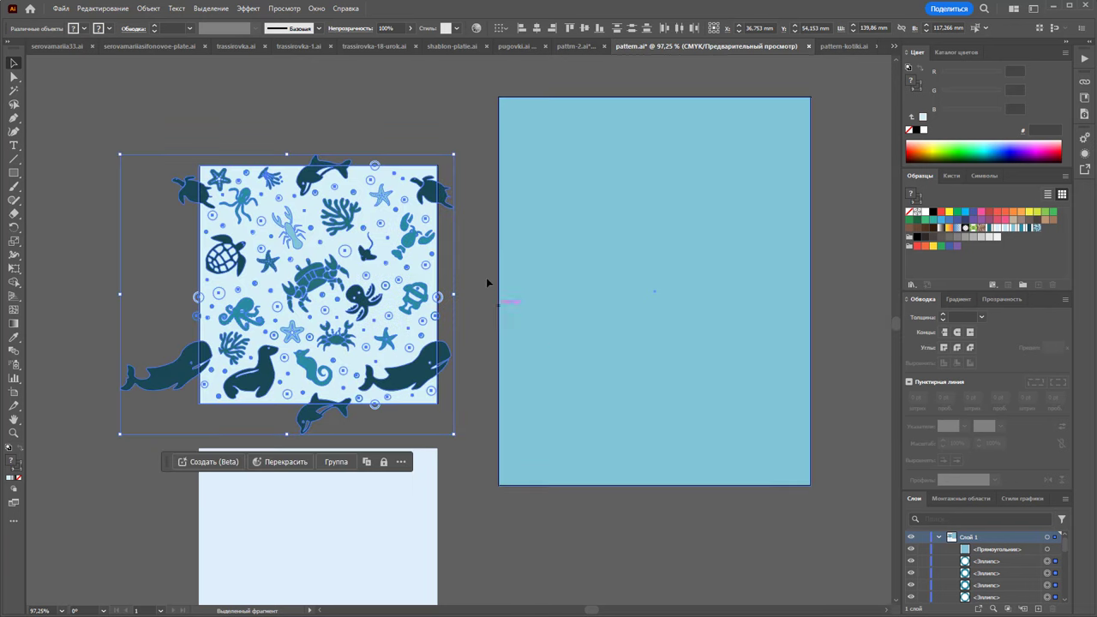
pyautogui.click(485, 263)
pyautogui.click(651, 264)
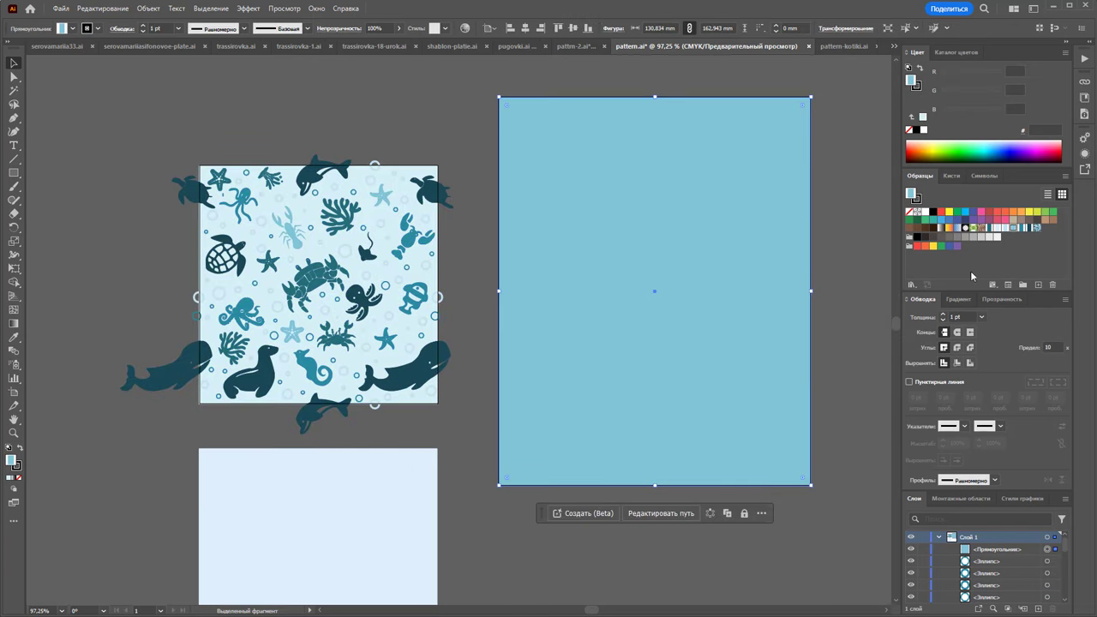
pyautogui.click(1035, 227)
pyautogui.click(853, 245)
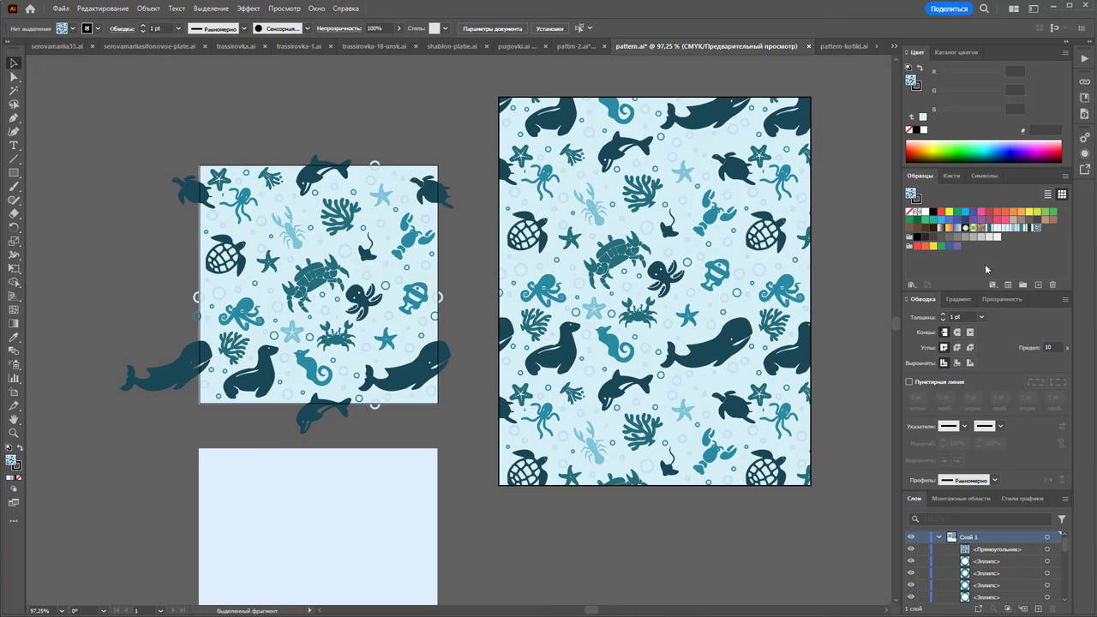
pyautogui.click(402, 524)
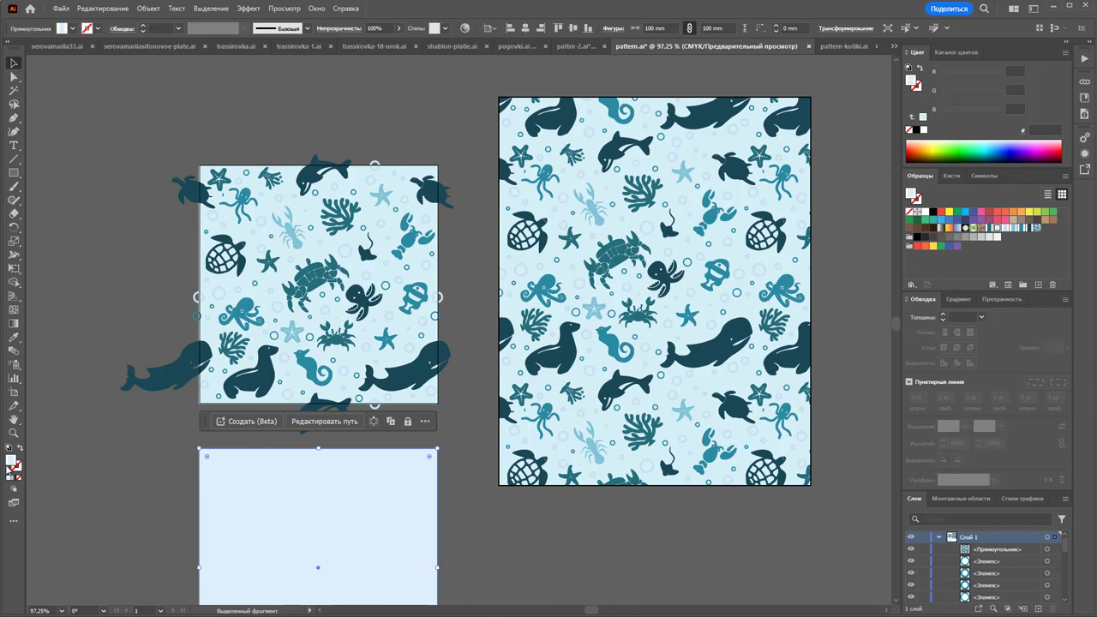
pyautogui.moveTo(18, 450); pyautogui.dragTo(111, 463)
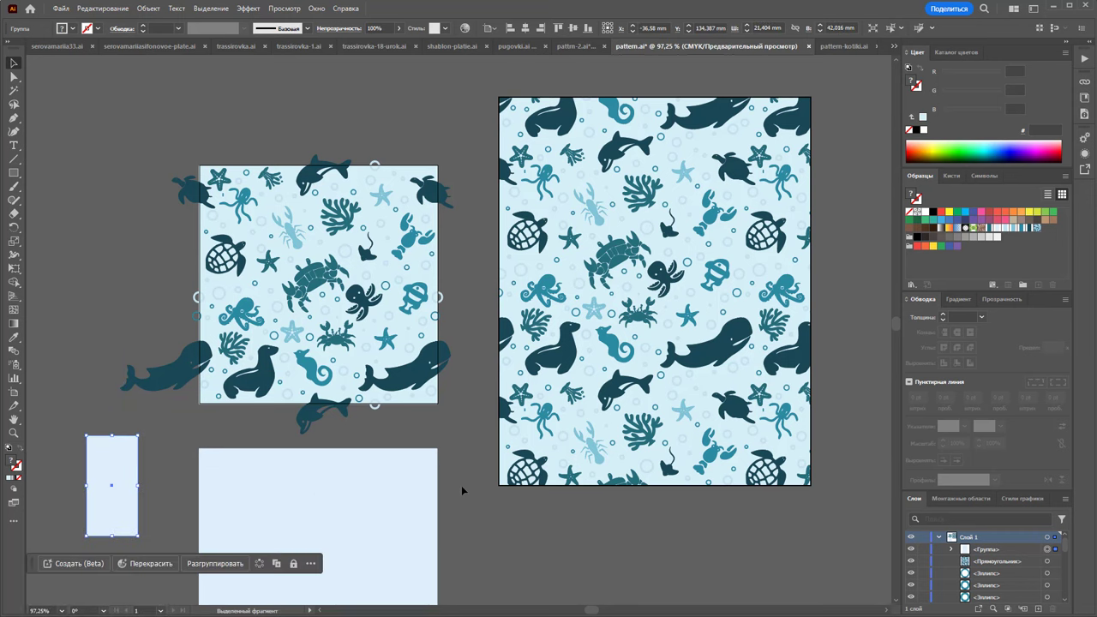
# Switch to the pattern-kotiki.ai document and zoom out to see the T-shirt mockup.
pyautogui.click(838, 47)
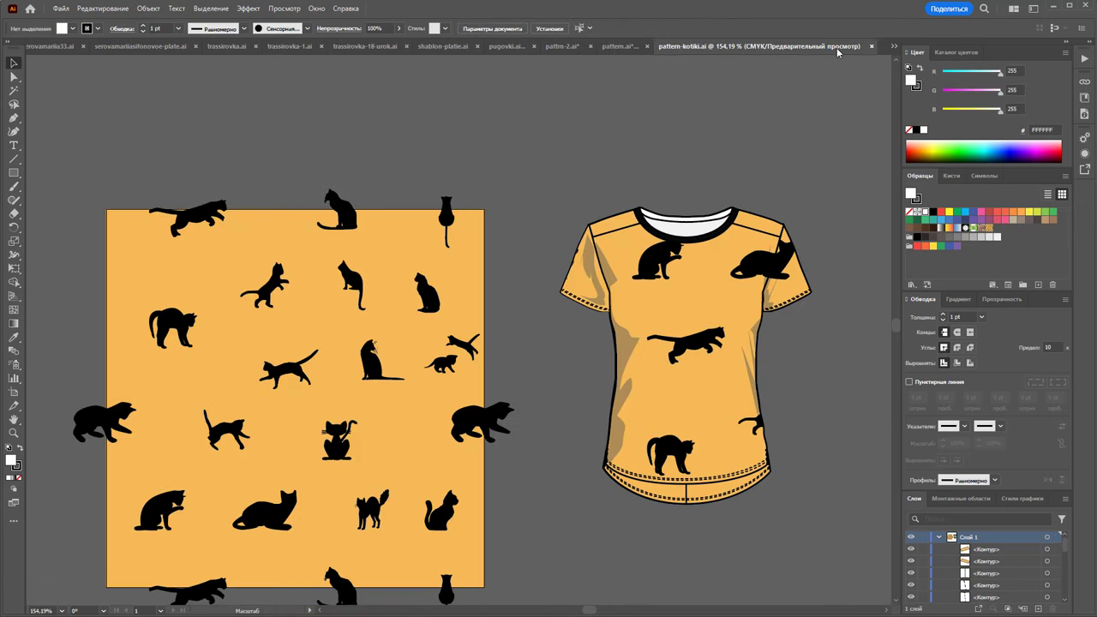
pyautogui.scroll(-1, 602, 236)
pyautogui.scroll(-1, 602, 236)
pyautogui.scroll(-1, 602, 236)
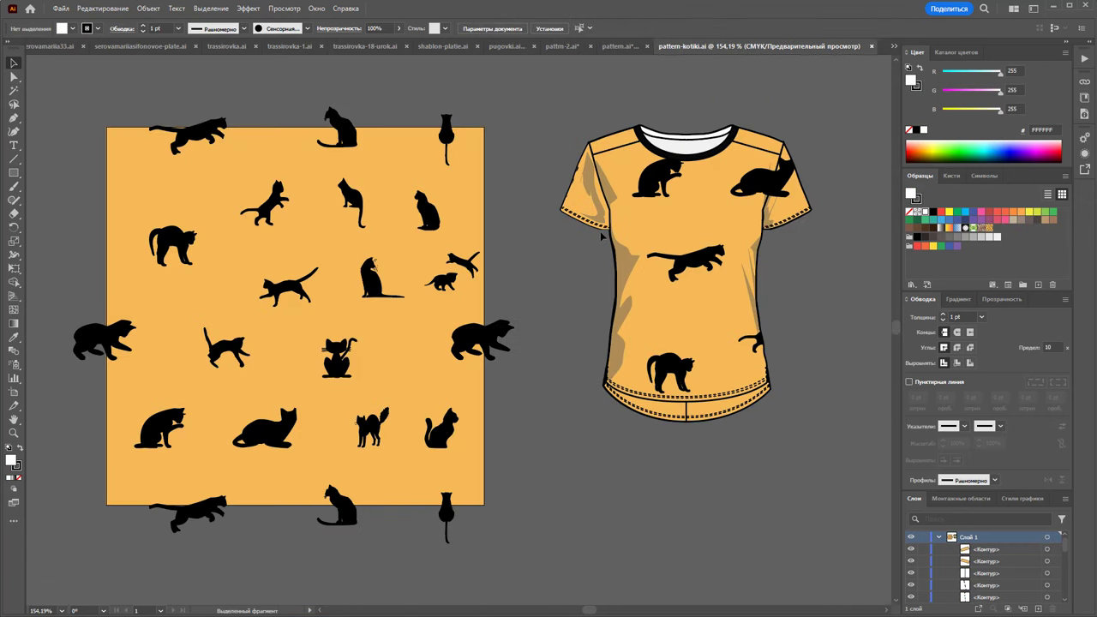
pyautogui.press('z')
pyautogui.keyDown('alt'); pyautogui.click(589, 308); pyautogui.keyUp('alt')
pyautogui.keyDown('alt'); pyautogui.click(297, 308); pyautogui.keyUp('alt')
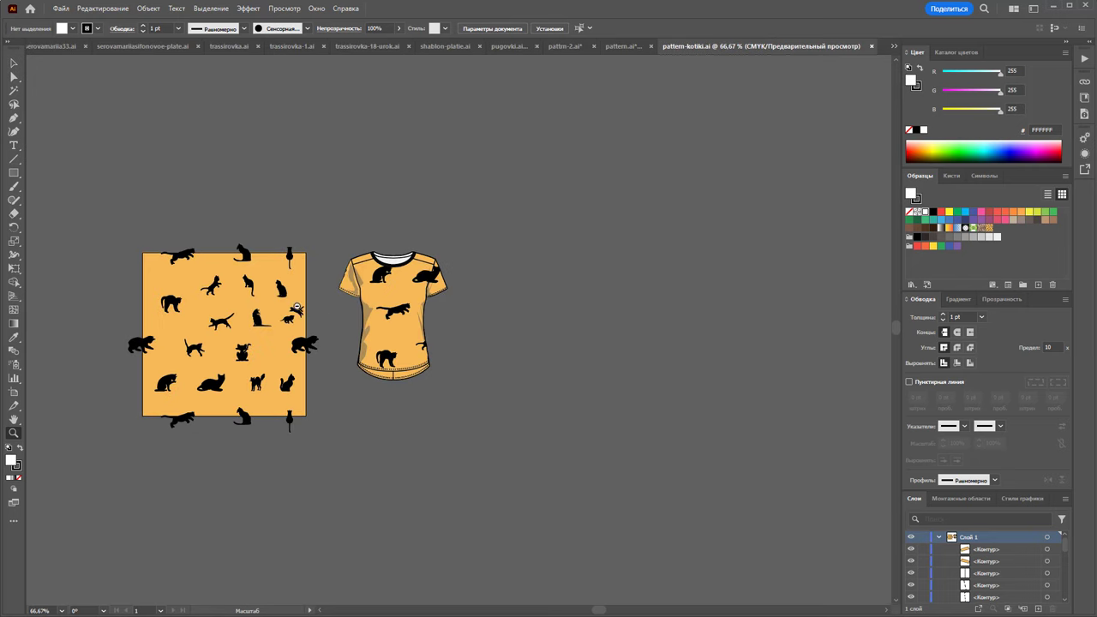
# Draw a large rectangle right of the T-shirt and fill it with the cat pattern.
pyautogui.click(14, 172)
pyautogui.moveTo(460, 155); pyautogui.dragTo(826, 516)
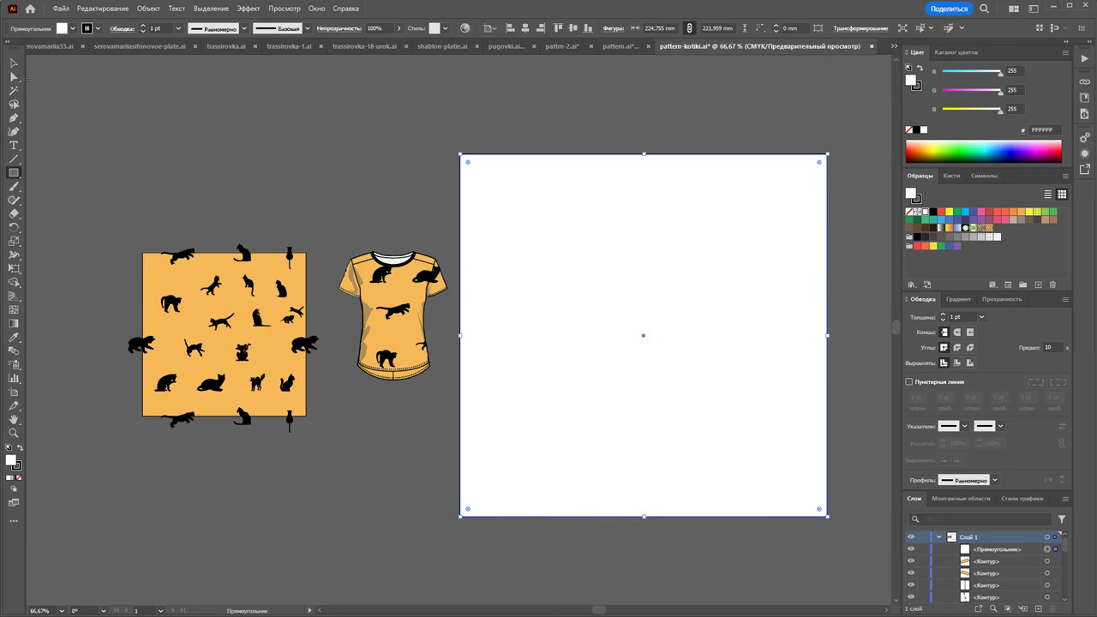
pyautogui.click(14, 63)
pyautogui.click(990, 228)
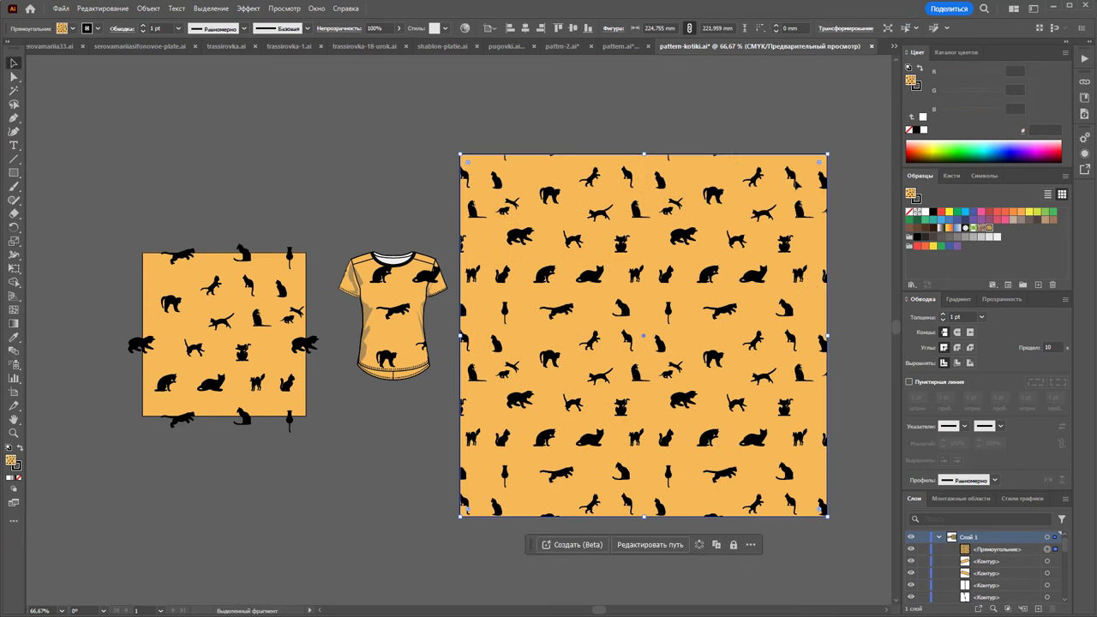
pyautogui.click(725, 152)
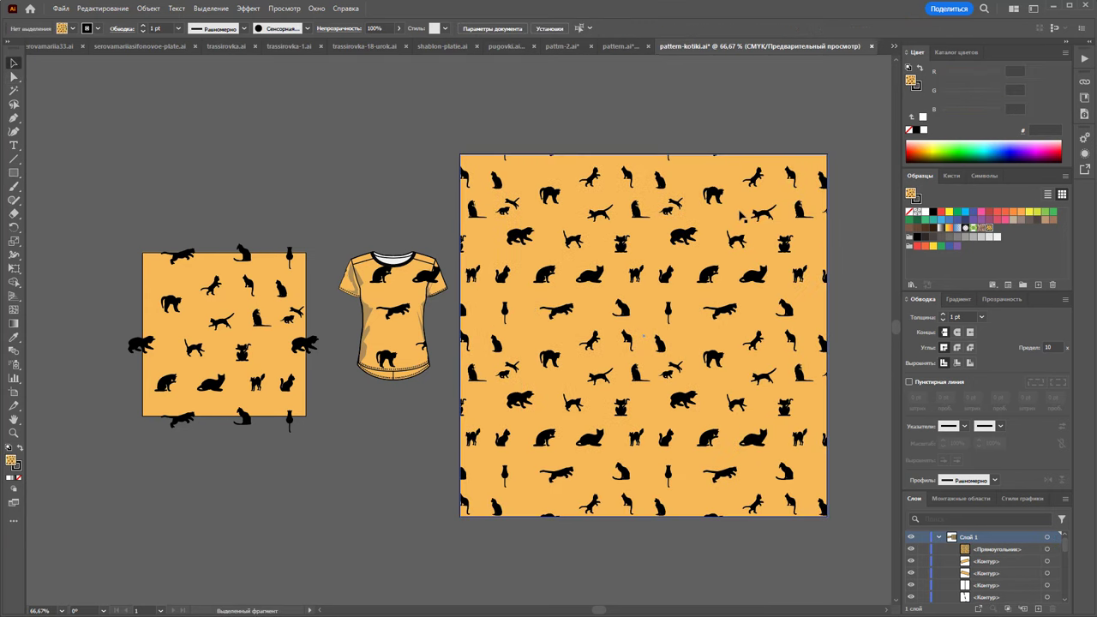
pyautogui.click(14, 433)
pyautogui.moveTo(410, 331); pyautogui.dragTo(541, 308)
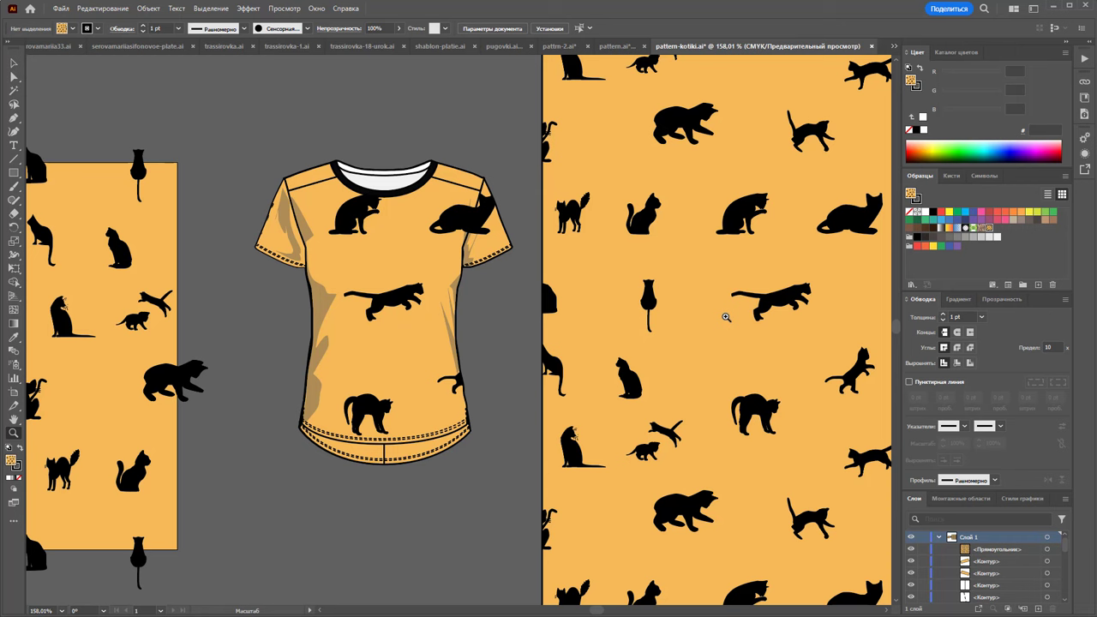
pyautogui.moveTo(726, 372); pyautogui.dragTo(607, 323)
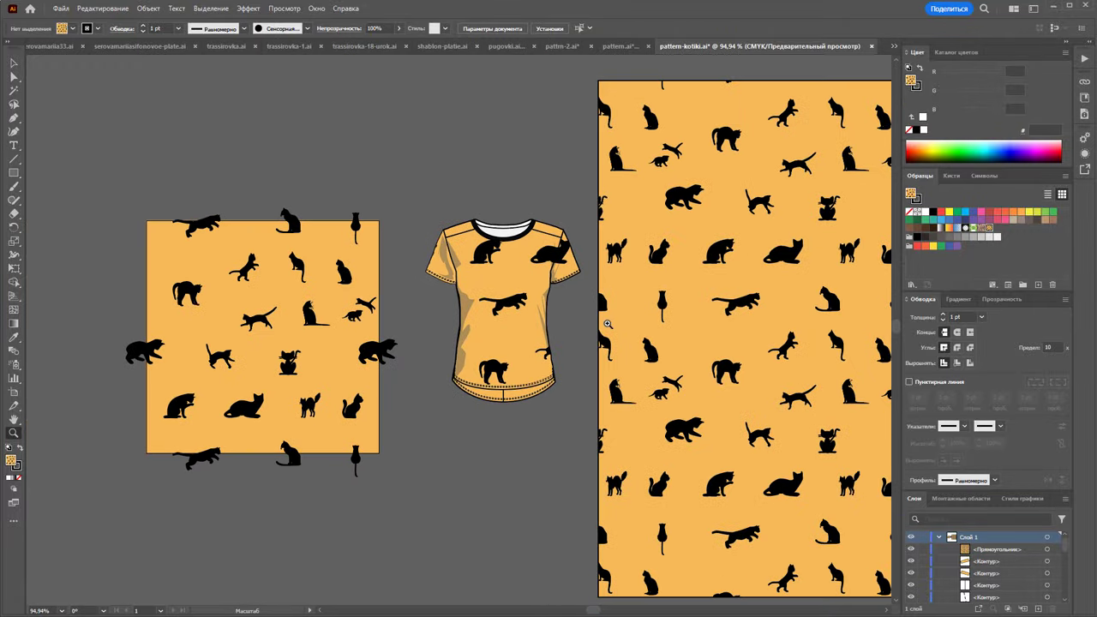